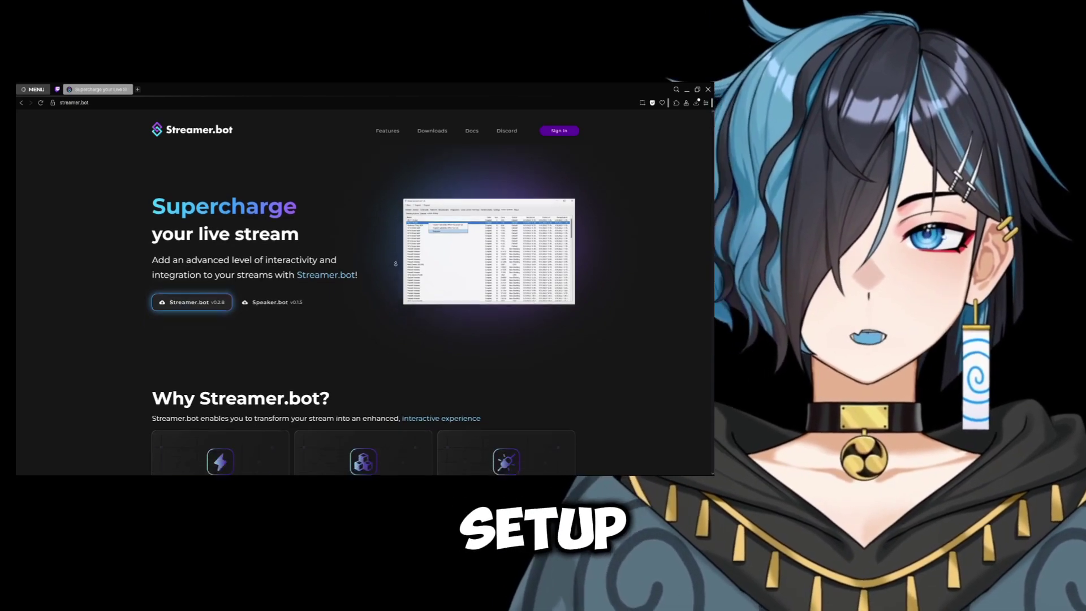
Look through the Streamer.bot homepage, covering its features, integrations, plugins, support resources and user testimonials.
{"action": "scroll", "coordinate": [401, 229], "scroll_direction": "down", "scroll_amount": 5}
{"action": "scroll", "coordinate": [427, 247], "scroll_direction": "down", "scroll_amount": 1}
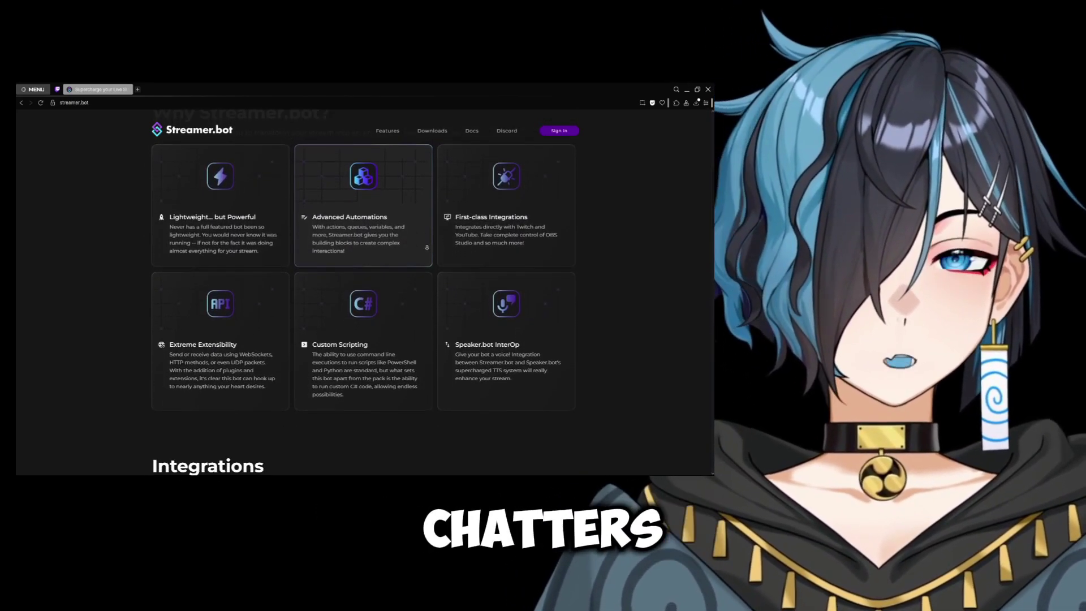
{"action": "scroll", "coordinate": [427, 247], "scroll_direction": "down", "scroll_amount": 5}
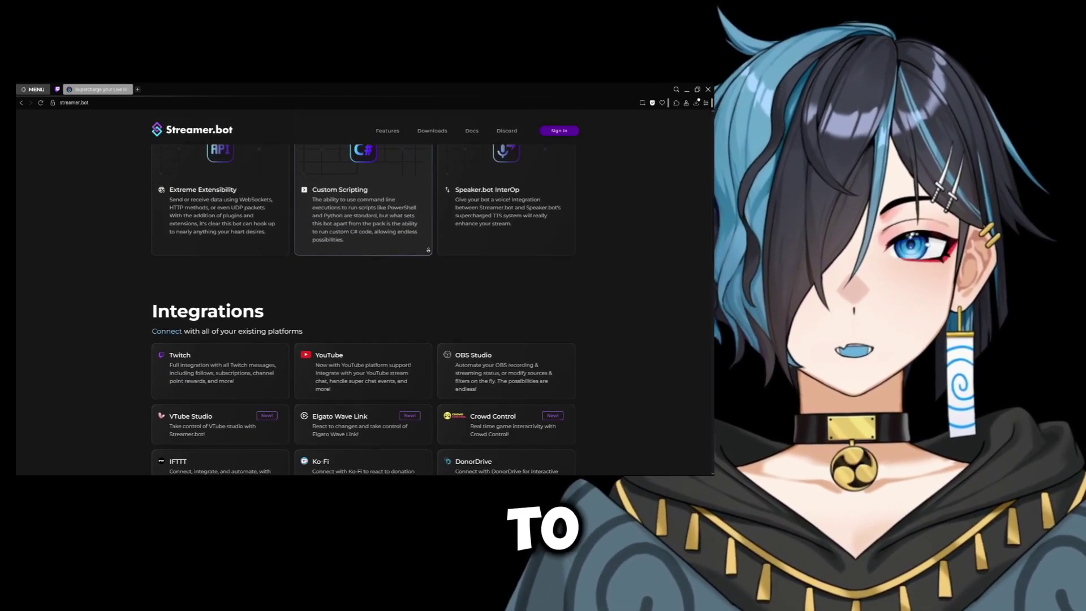
{"action": "scroll", "coordinate": [440, 253], "scroll_direction": "down", "scroll_amount": 3}
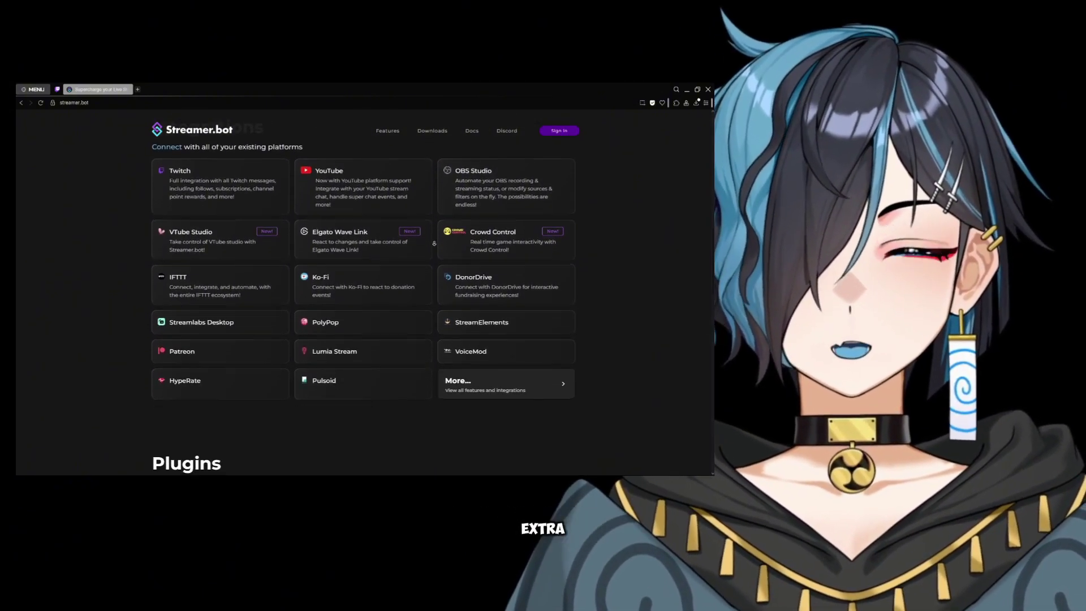
{"action": "scroll", "coordinate": [435, 234], "scroll_direction": "down", "scroll_amount": 5}
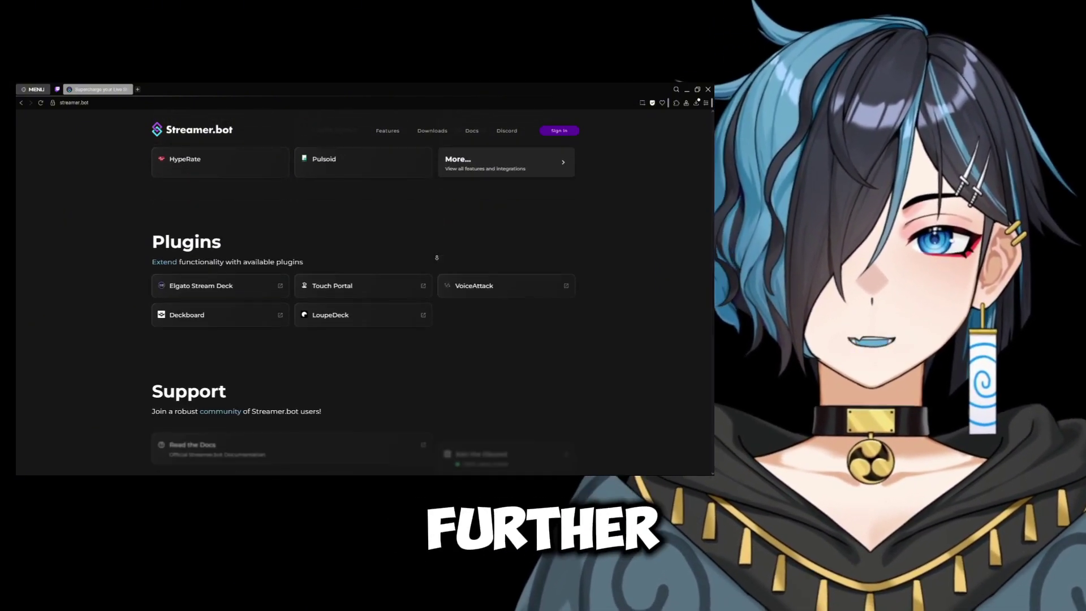
{"action": "scroll", "coordinate": [438, 249], "scroll_direction": "down", "scroll_amount": 3}
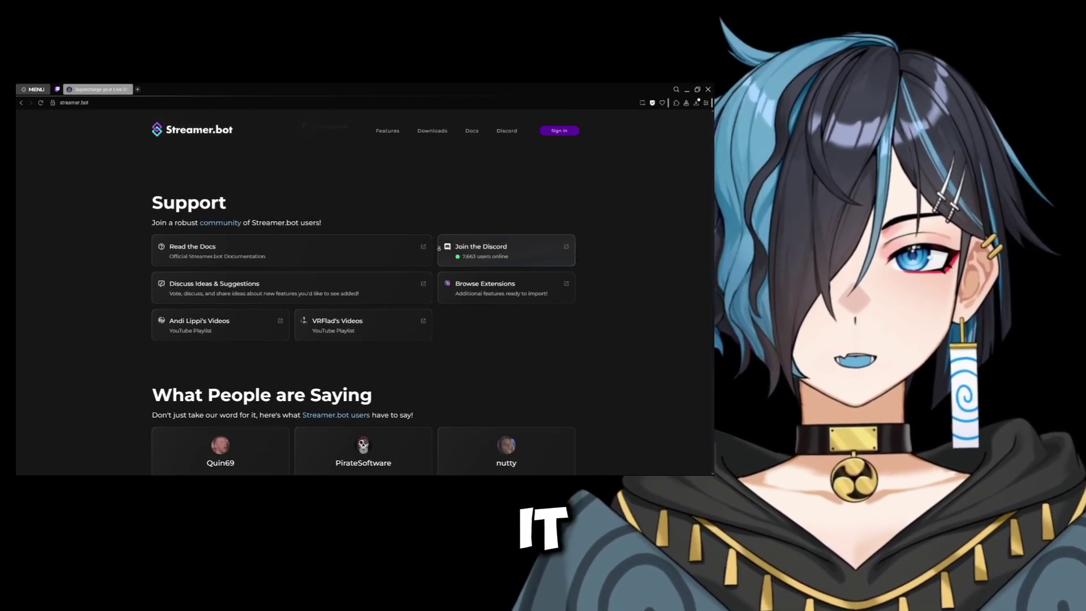
{"action": "scroll", "coordinate": [439, 257], "scroll_direction": "down", "scroll_amount": 6}
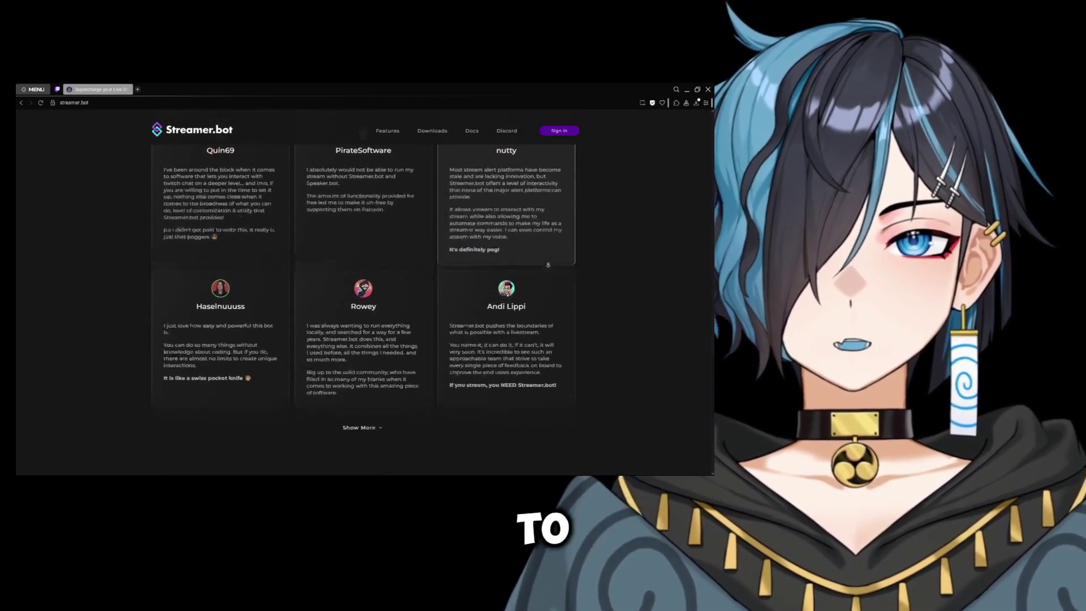
{"action": "scroll", "coordinate": [568, 253], "scroll_direction": "down", "scroll_amount": 3}
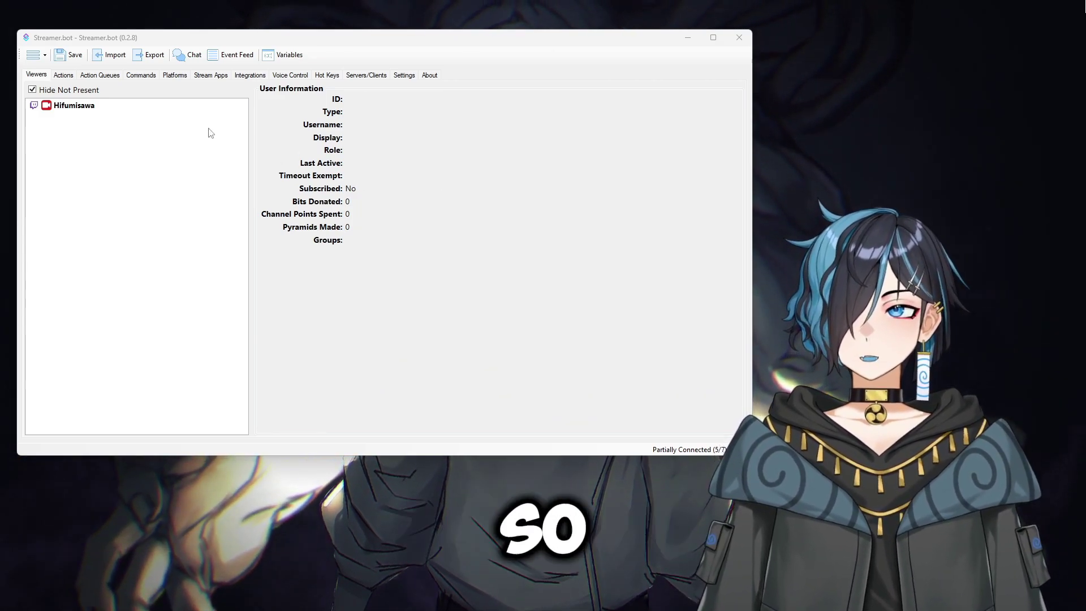
In the Streamer.bot desktop app, review the stream app connection pages for OBS, Streamlabs Desktop, Meld Studio and PolyPop.
{"action": "left_click", "coordinate": [221, 78]}
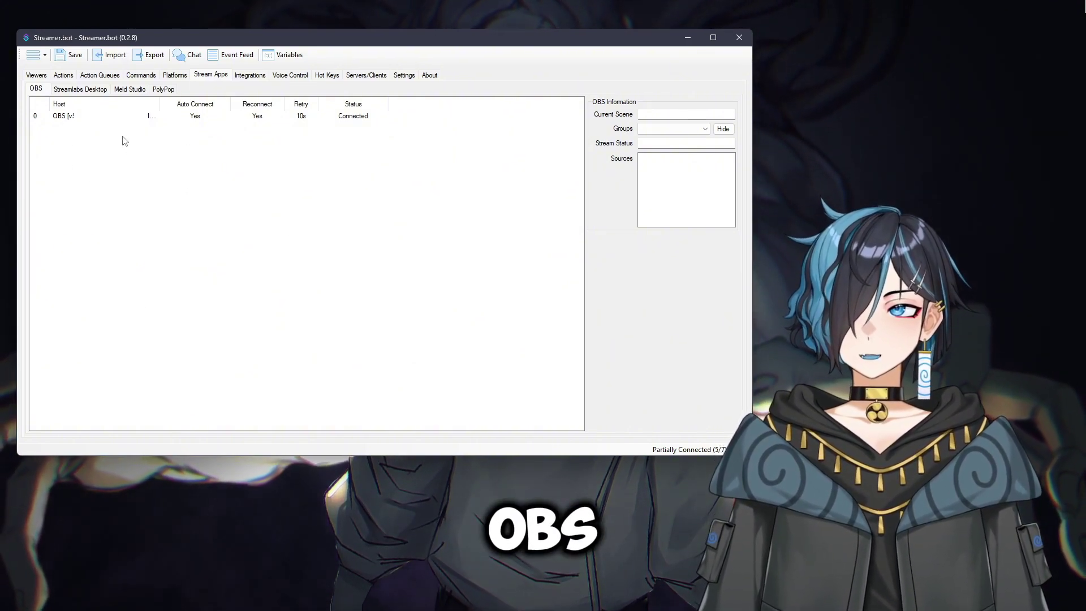
{"action": "left_click", "coordinate": [96, 89]}
{"action": "left_click", "coordinate": [137, 92]}
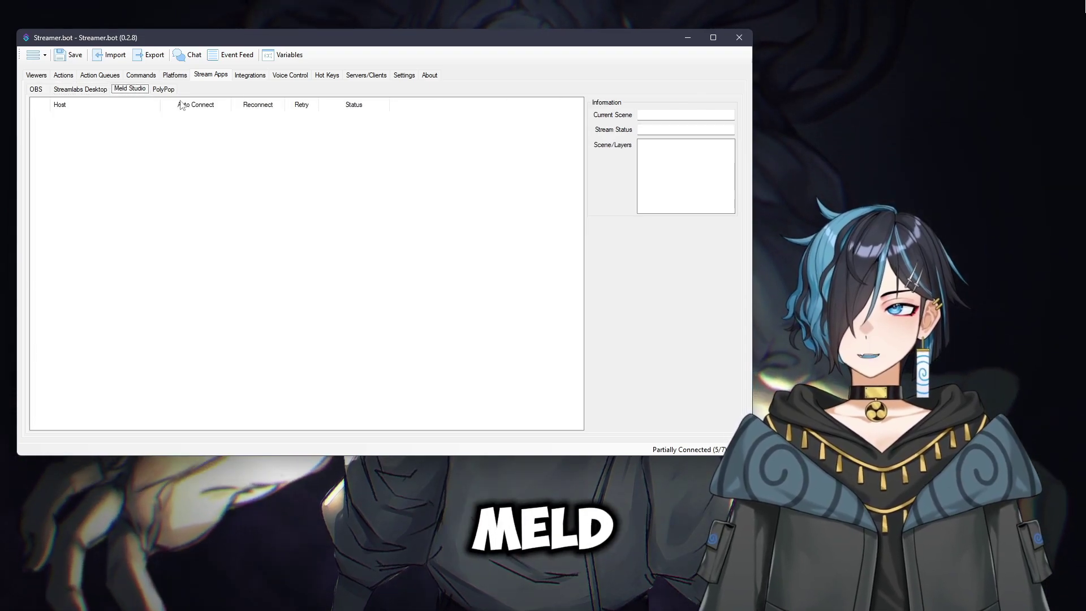
{"action": "left_click", "coordinate": [168, 90]}
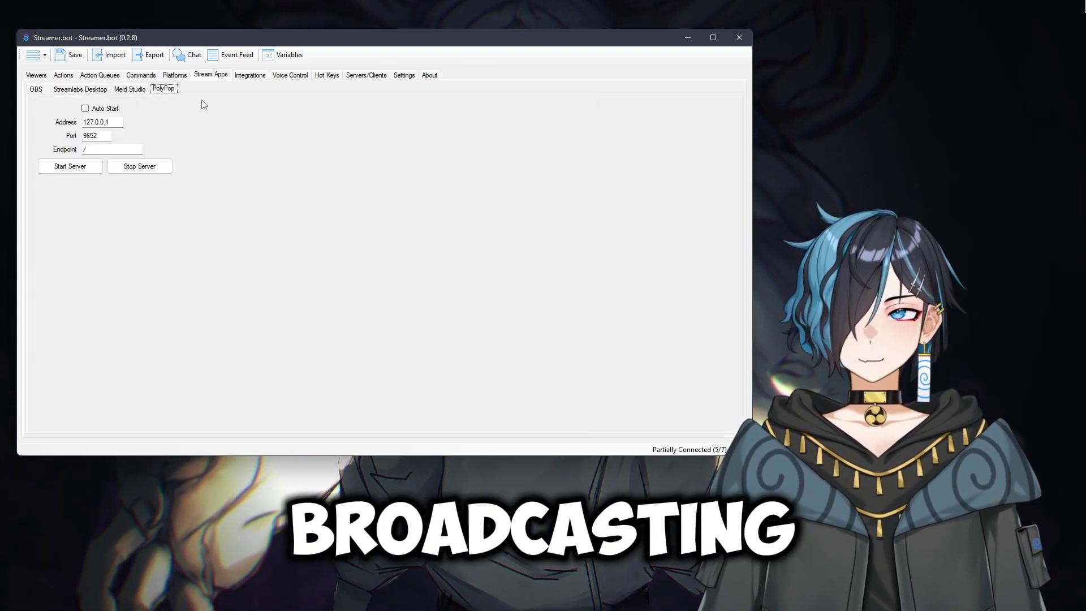
Check the account connections of the StreamElements and Streamlabs integrations.
{"action": "left_click", "coordinate": [251, 75]}
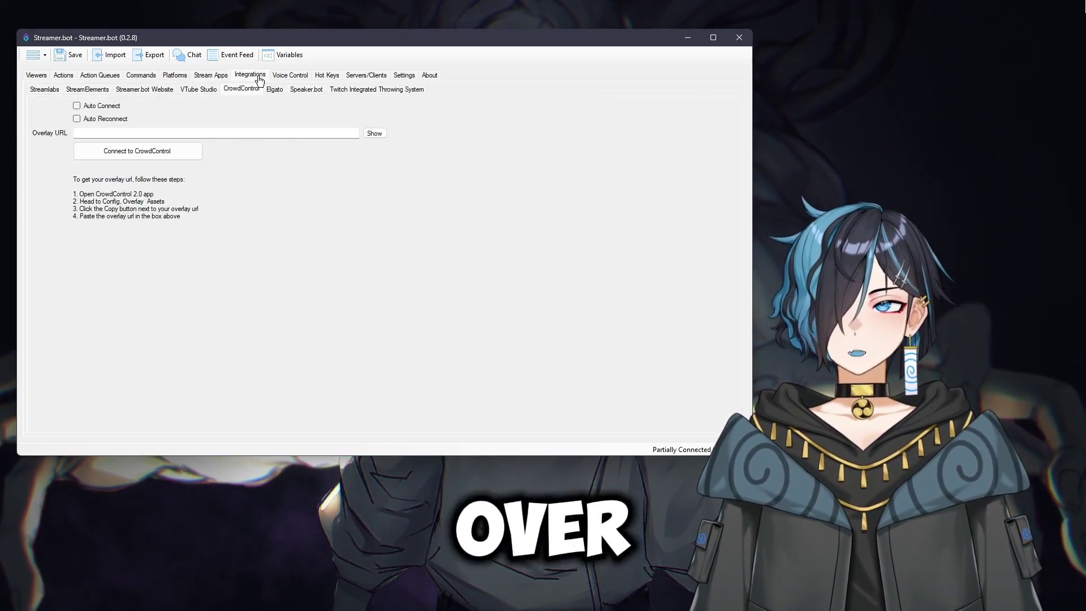
{"action": "left_click", "coordinate": [87, 89]}
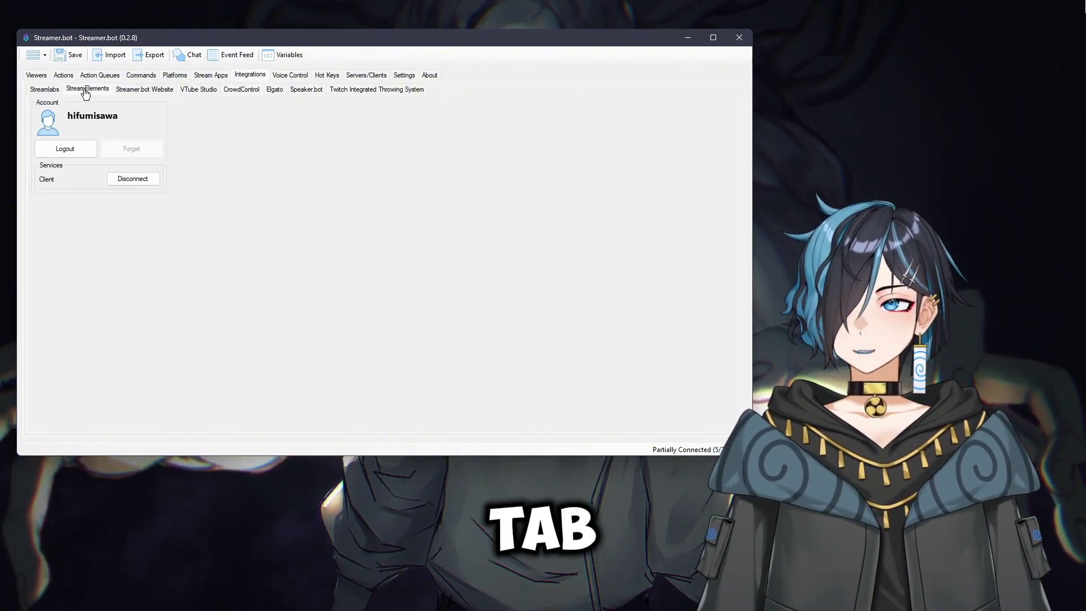
{"action": "left_click", "coordinate": [54, 90]}
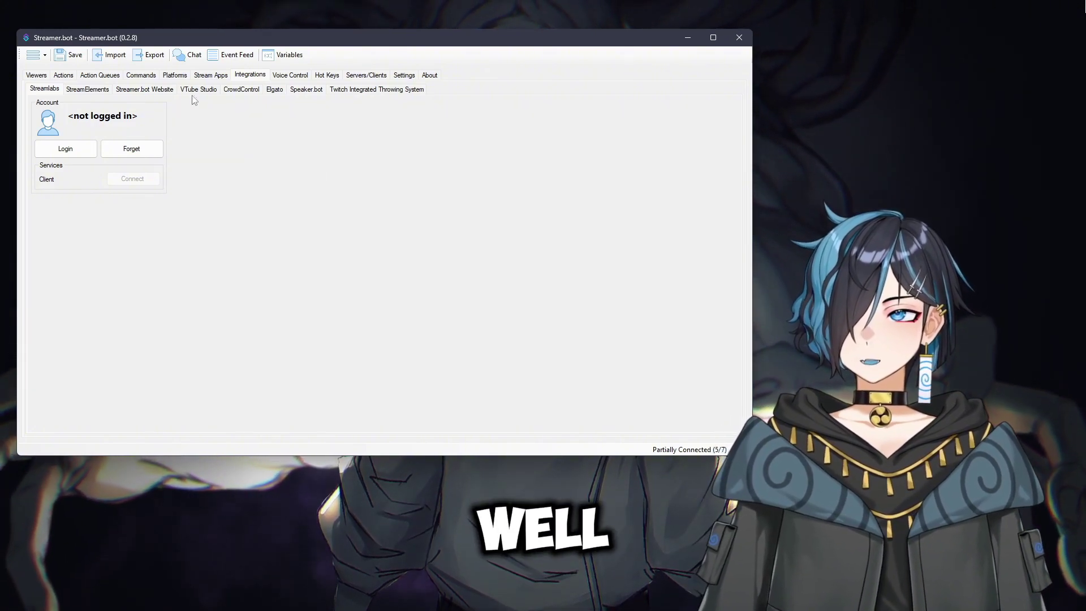
Review the Twitch and YouTube platform pages and check the connected Twitch broadcaster and bot accounts.
{"action": "left_click", "coordinate": [175, 77]}
{"action": "left_click", "coordinate": [46, 104]}
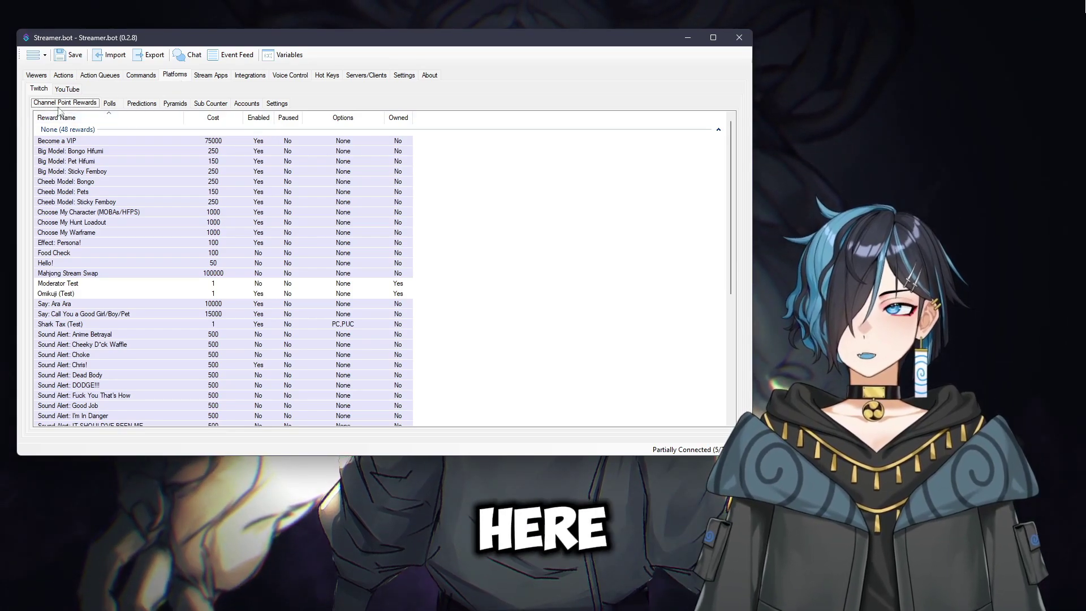
{"action": "left_click", "coordinate": [66, 90]}
{"action": "left_click", "coordinate": [48, 91]}
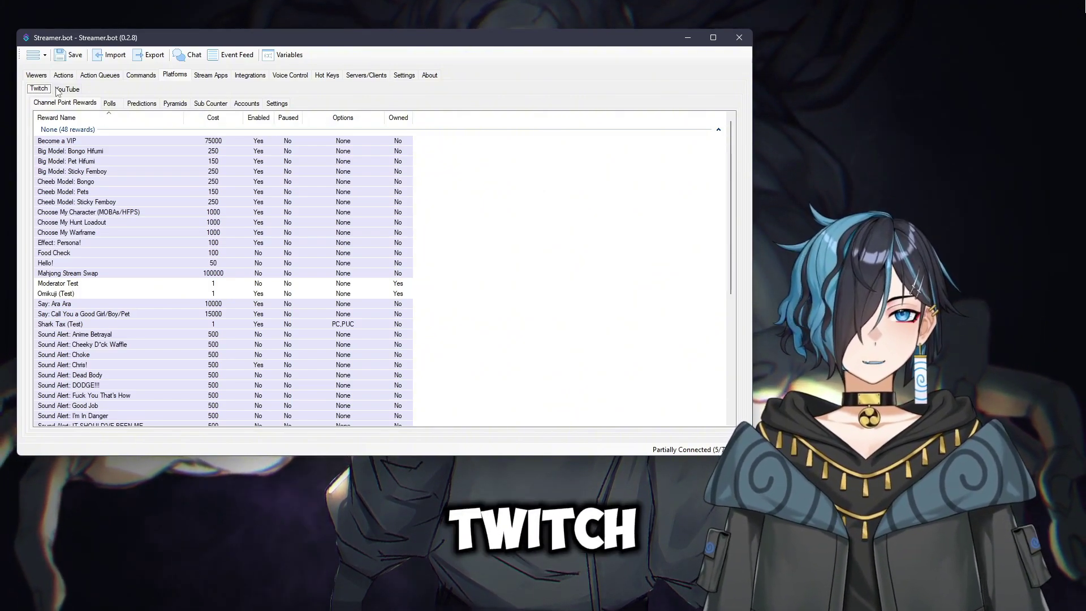
{"action": "left_click", "coordinate": [249, 104]}
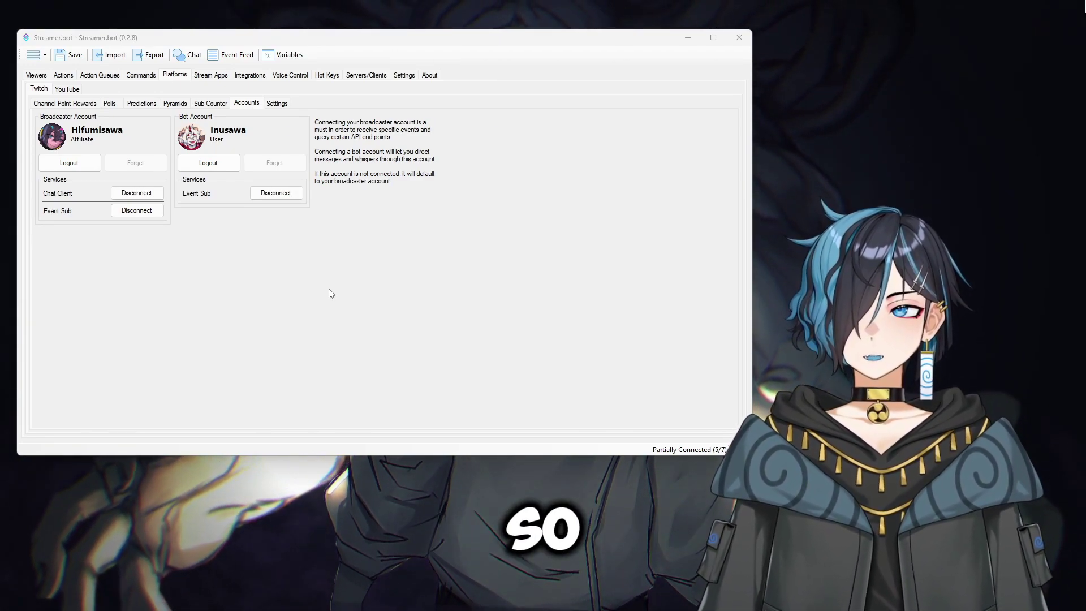
Add a new action named Refund, keeping the default queue and no group.
{"action": "left_click", "coordinate": [63, 75]}
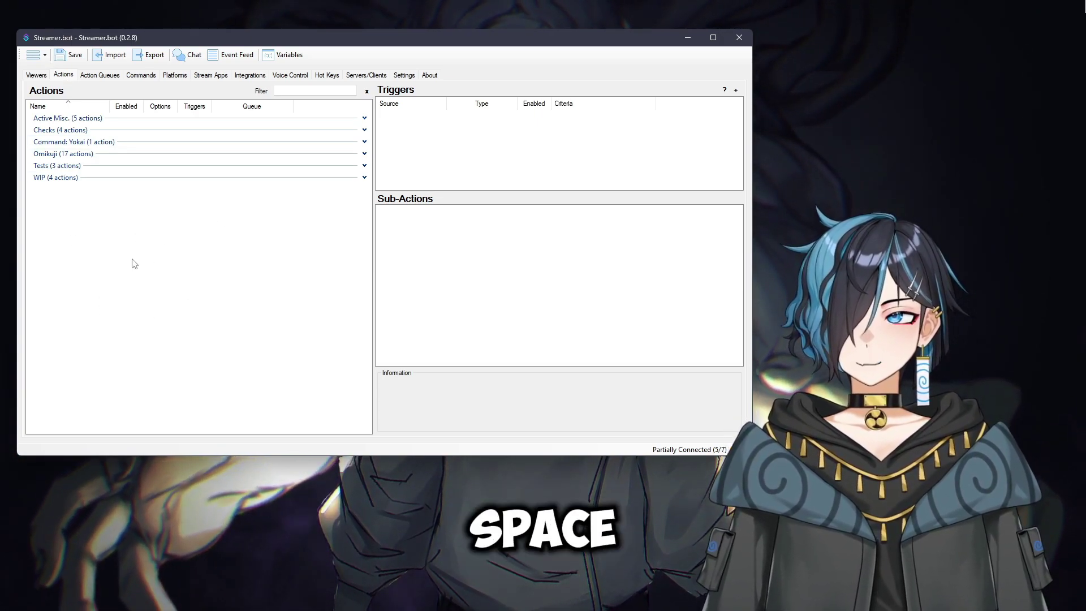
{"action": "right_click", "coordinate": [132, 260]}
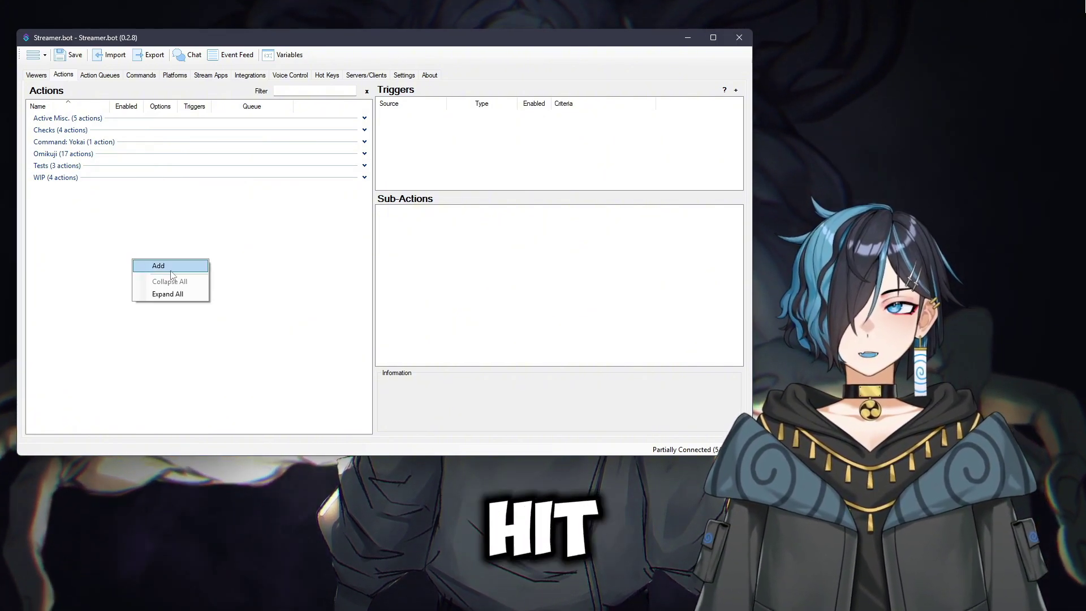
{"action": "left_click", "coordinate": [170, 267]}
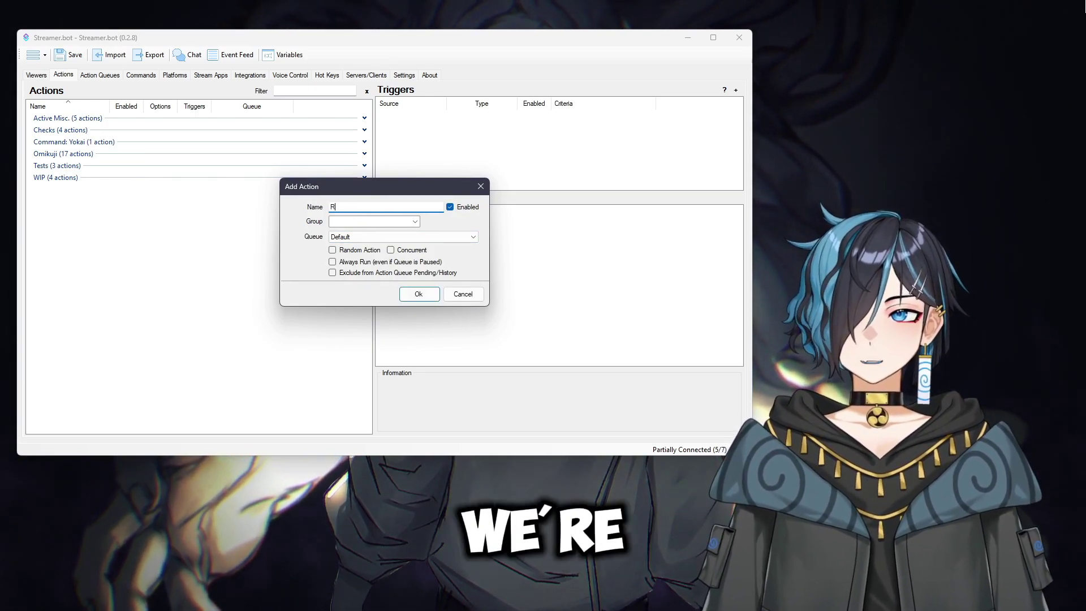
{"action": "type", "text": "Refund"}
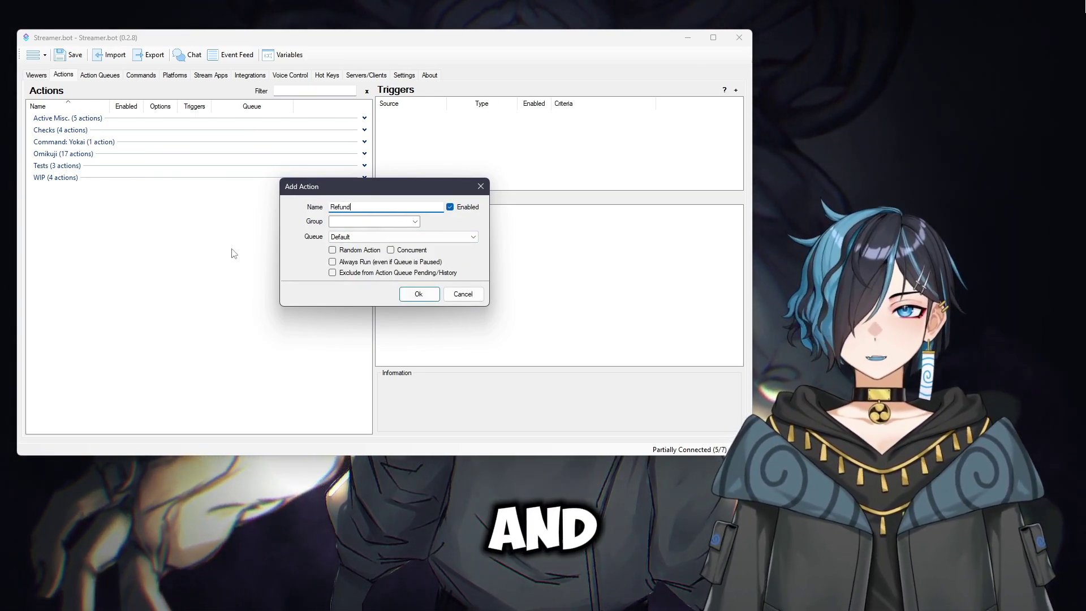
{"action": "key", "text": "Return"}
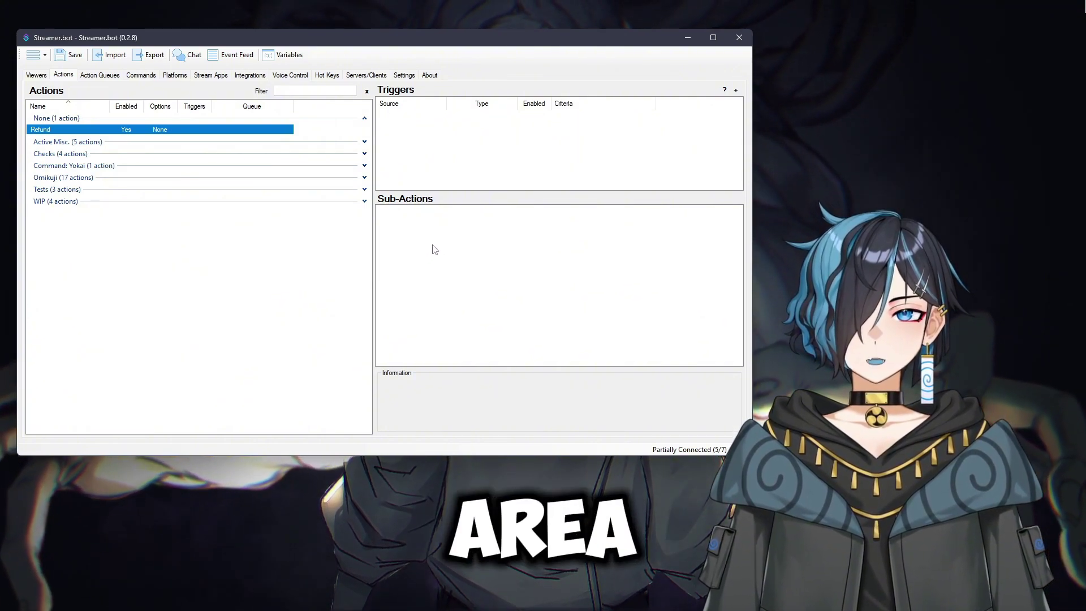
Add a Twitch reward sub-action to the Refund action that updates the redemption status to Cancel.
{"action": "right_click", "coordinate": [433, 246]}
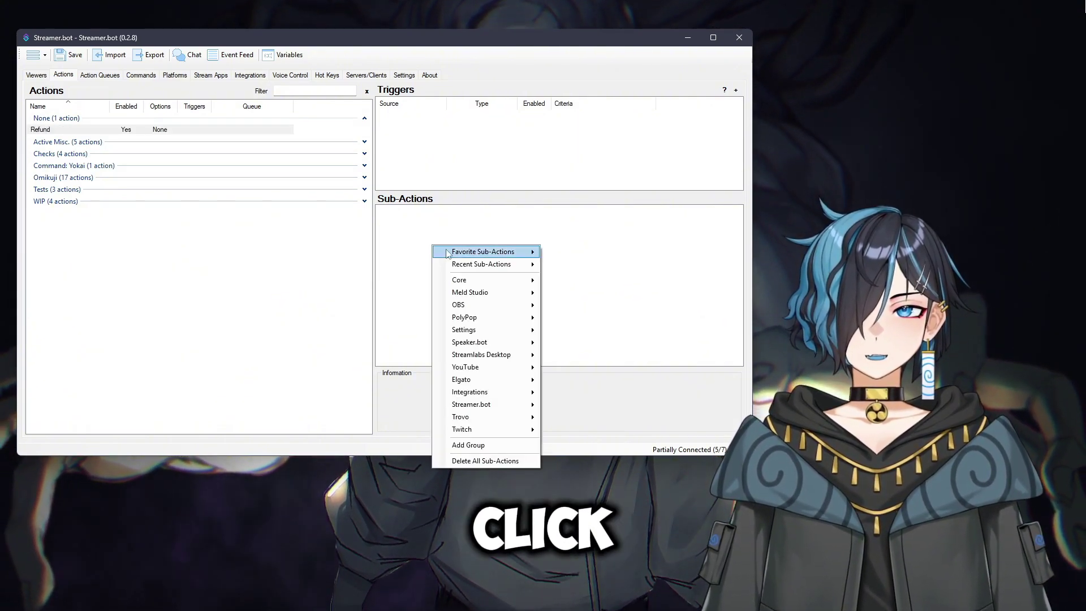
{"action": "mouse_move", "coordinate": [510, 431]}
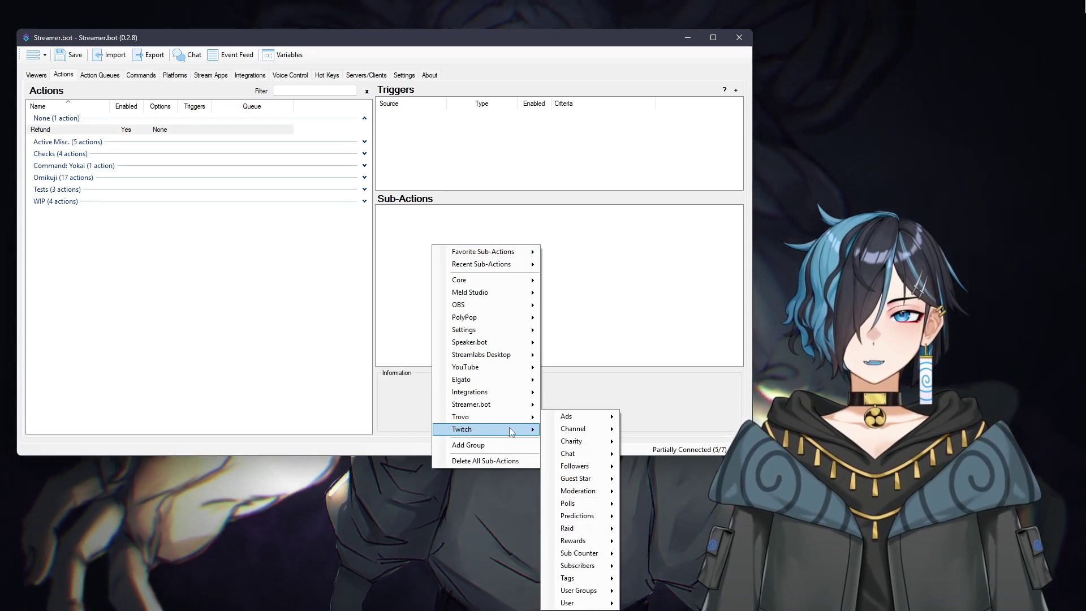
{"action": "mouse_move", "coordinate": [577, 515]}
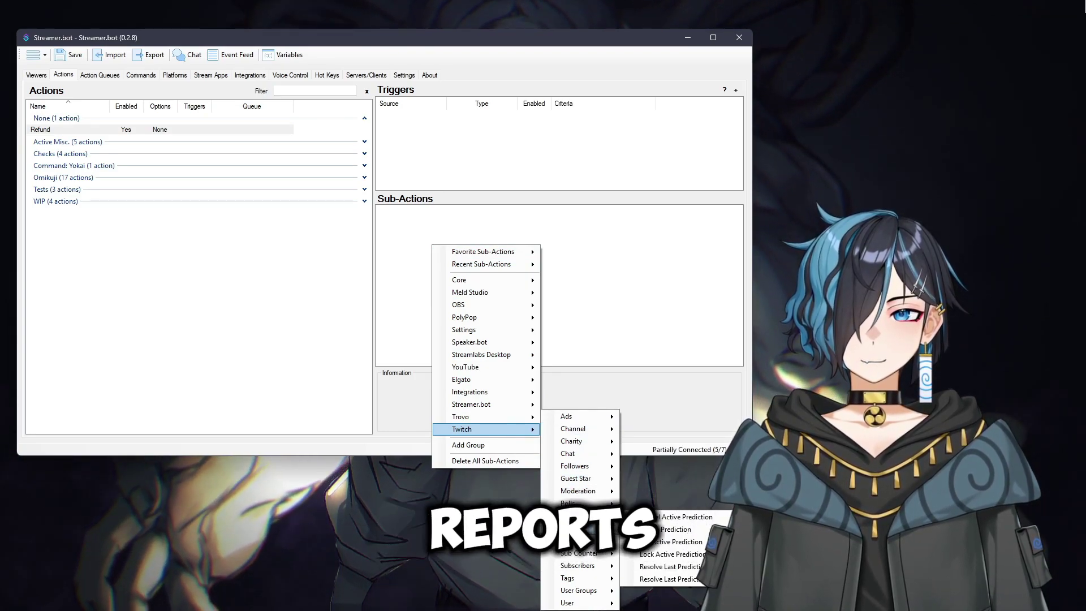
{"action": "mouse_move", "coordinate": [577, 540]}
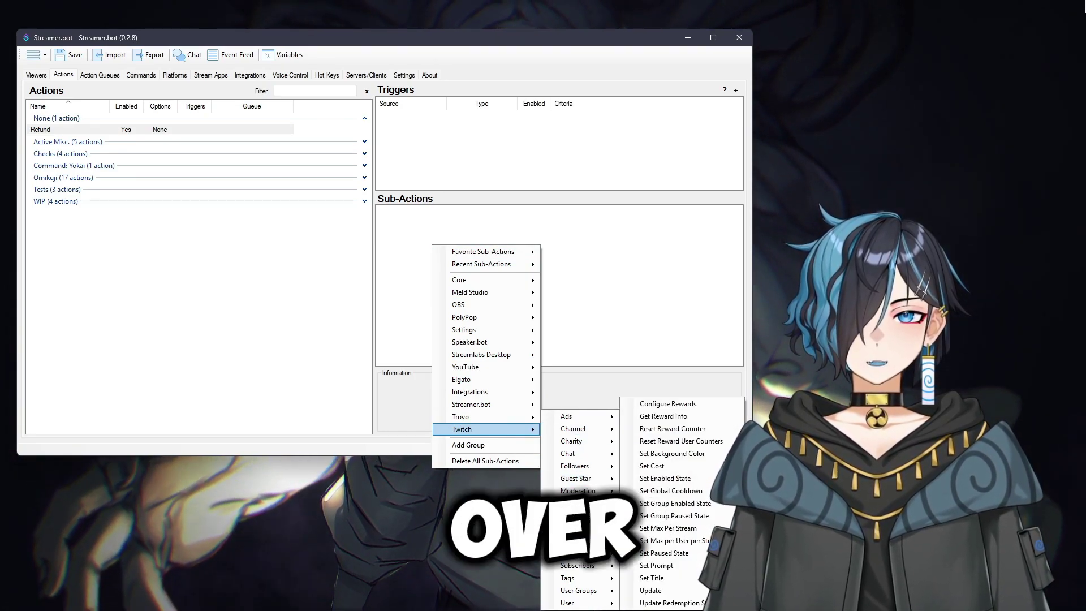
{"action": "left_click", "coordinate": [670, 603]}
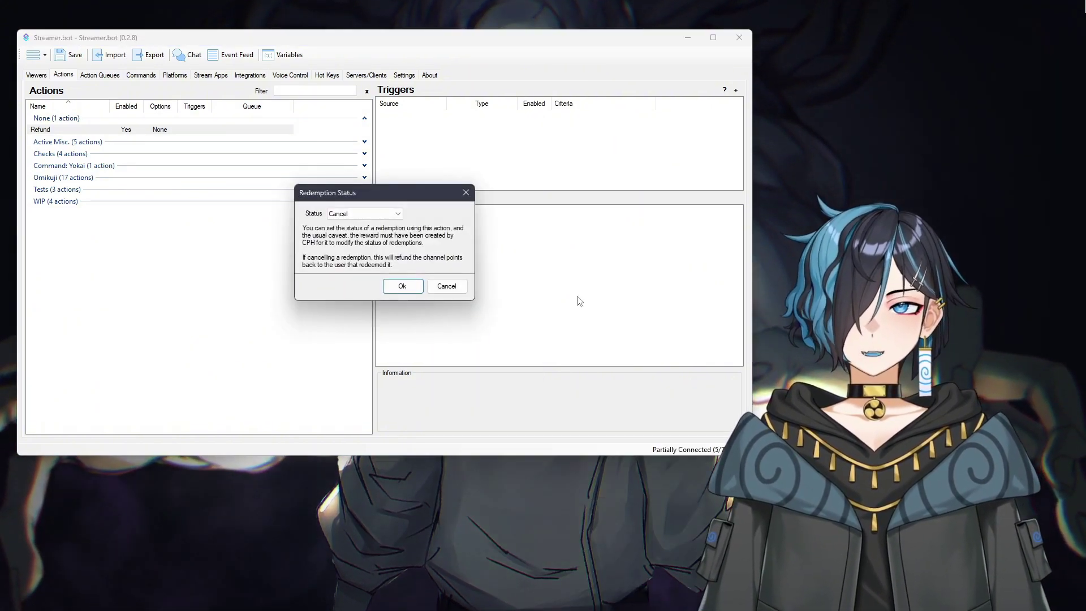
{"action": "left_click", "coordinate": [376, 217]}
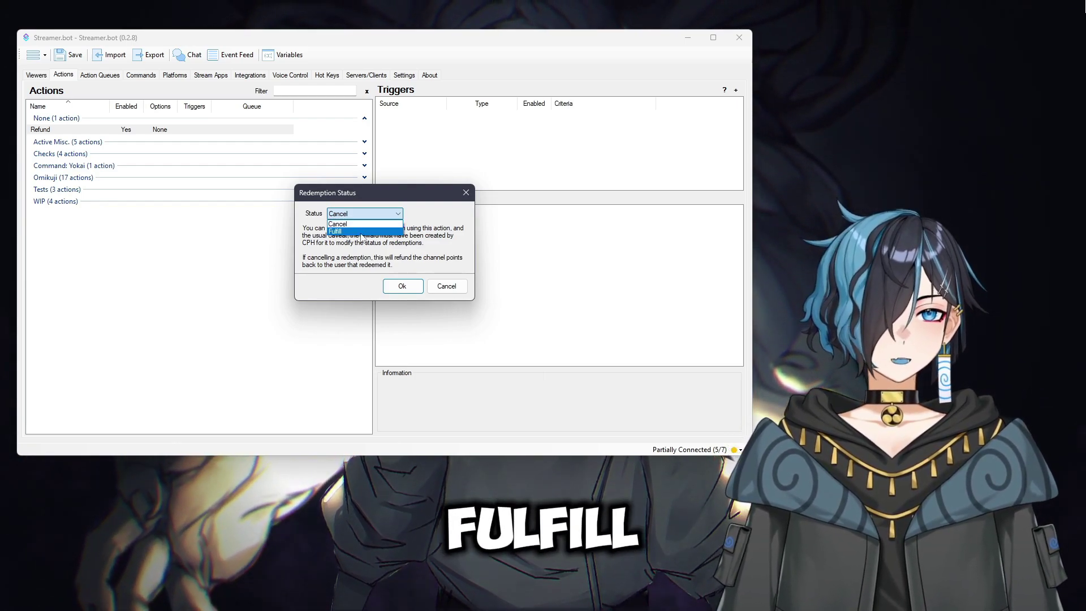
{"action": "left_click", "coordinate": [351, 224]}
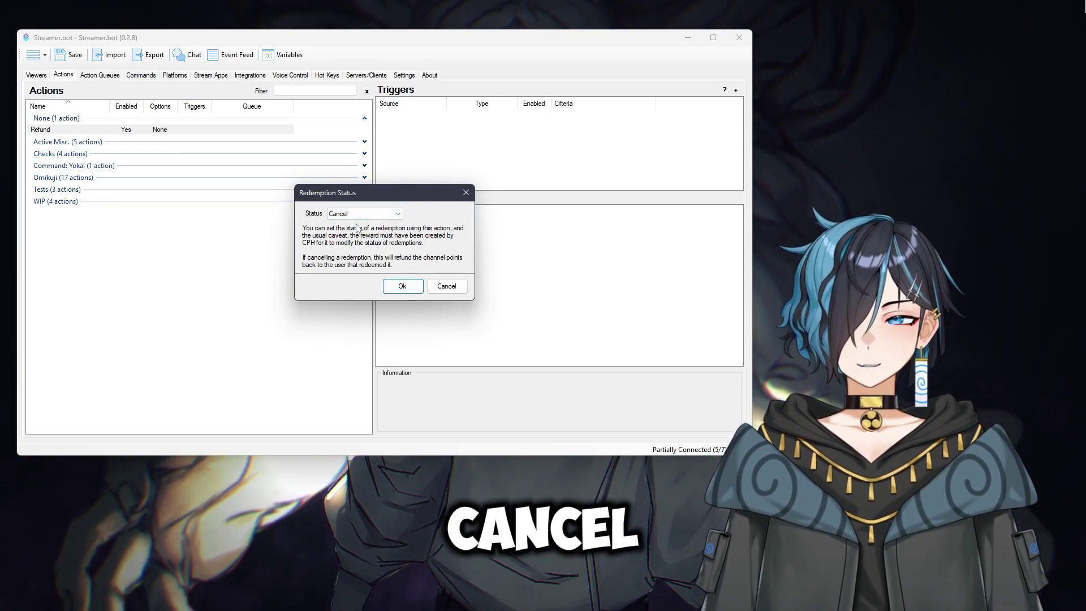
{"action": "left_click", "coordinate": [408, 285]}
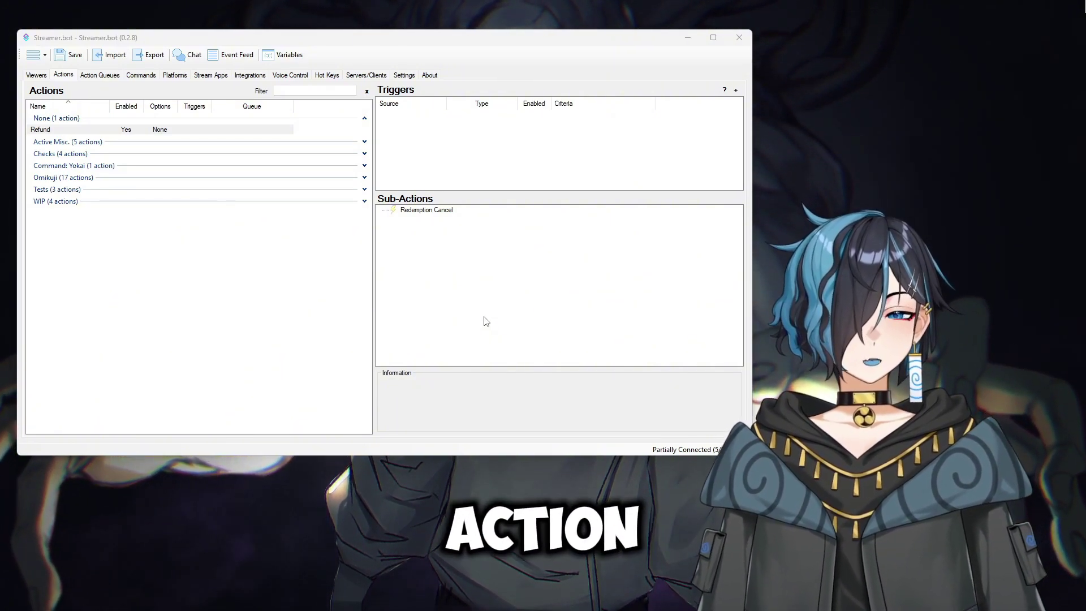
Add a Twitch chat message sub-action to the Refund action reading "Sorry you are not a subscriber. Your points have been refunded.".
{"action": "right_click", "coordinate": [429, 247]}
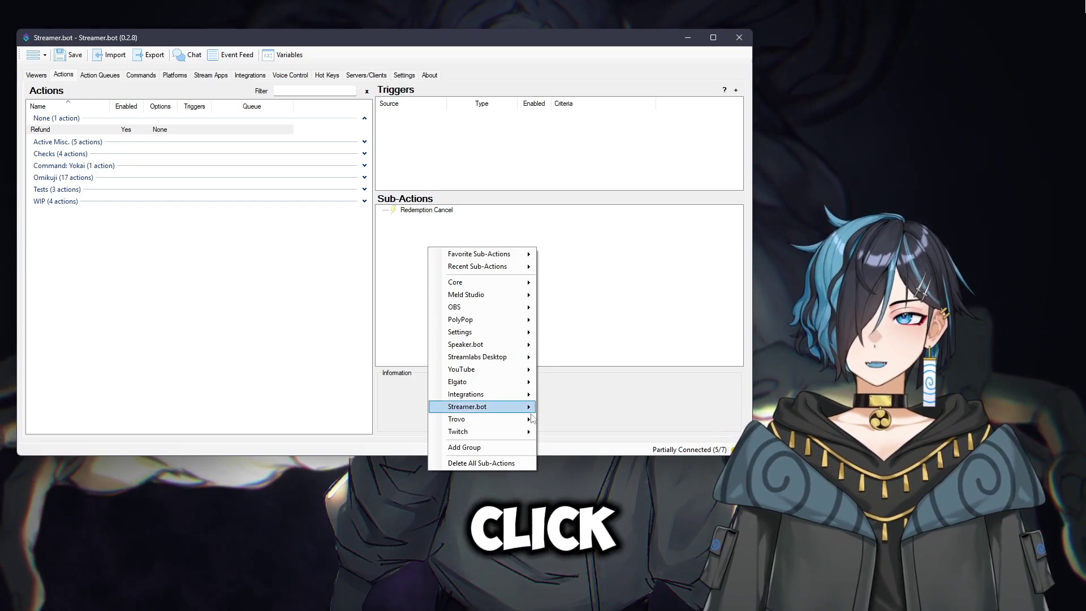
{"action": "mouse_move", "coordinate": [512, 421]}
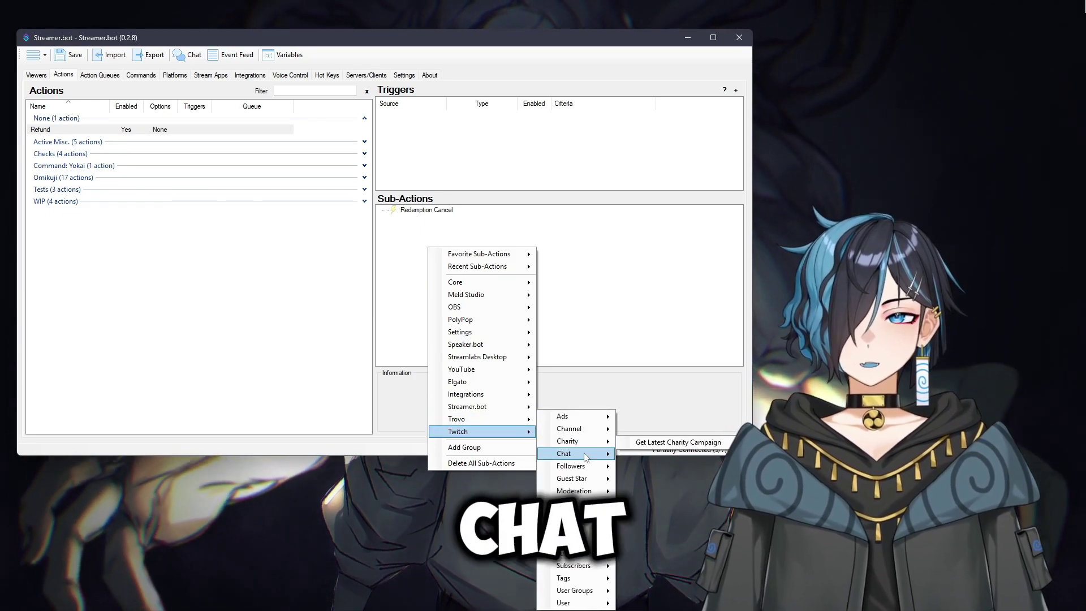
{"action": "mouse_move", "coordinate": [596, 455]}
{"action": "left_click", "coordinate": [702, 492]}
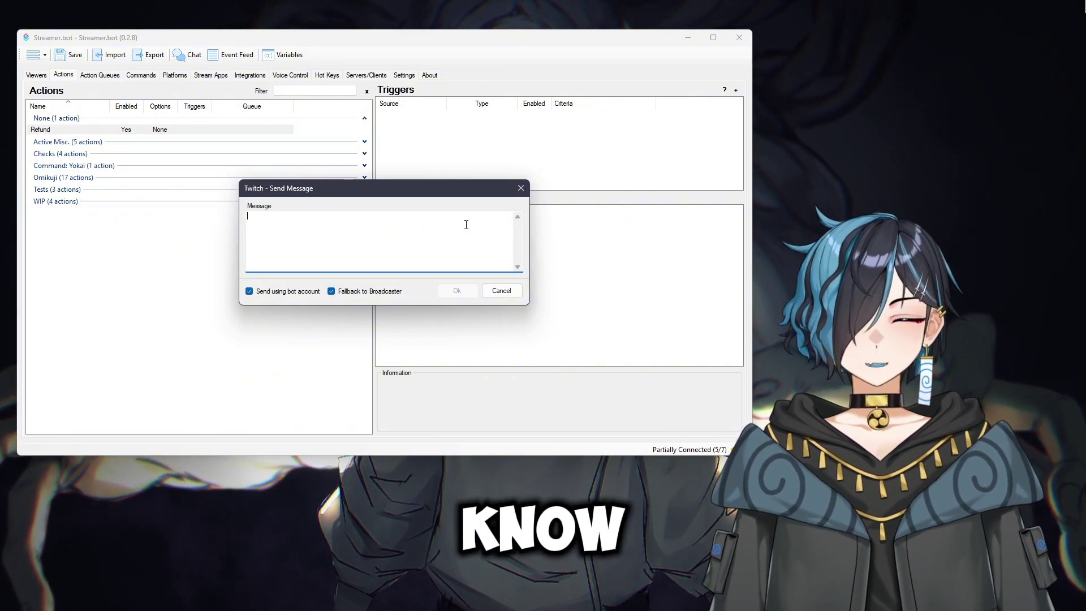
{"action": "type", "text": "Sorry you are not "}
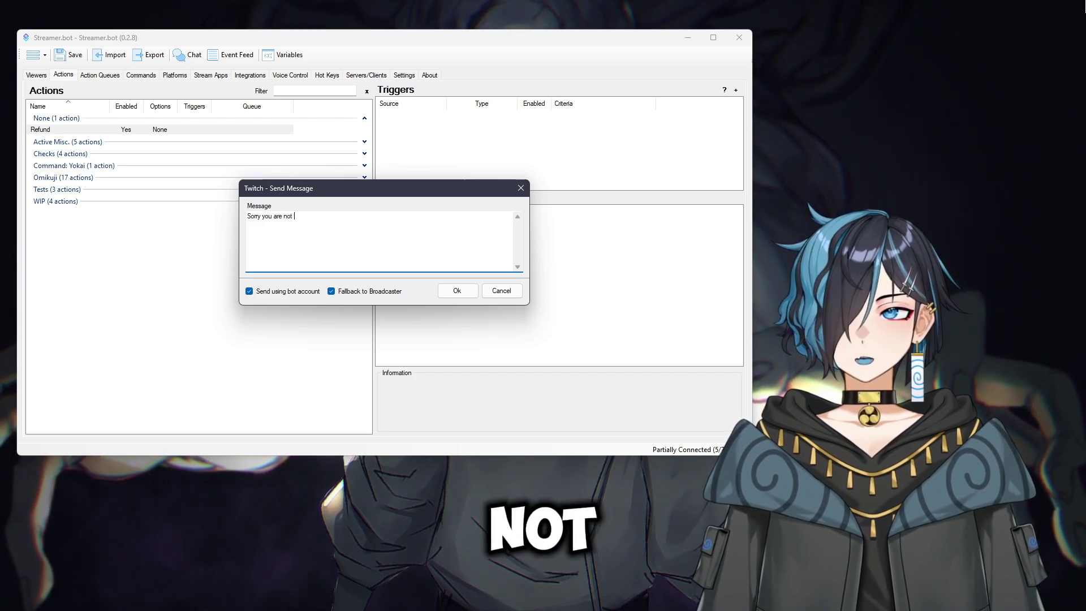
{"action": "type", "text": "a subscriber. Y"}
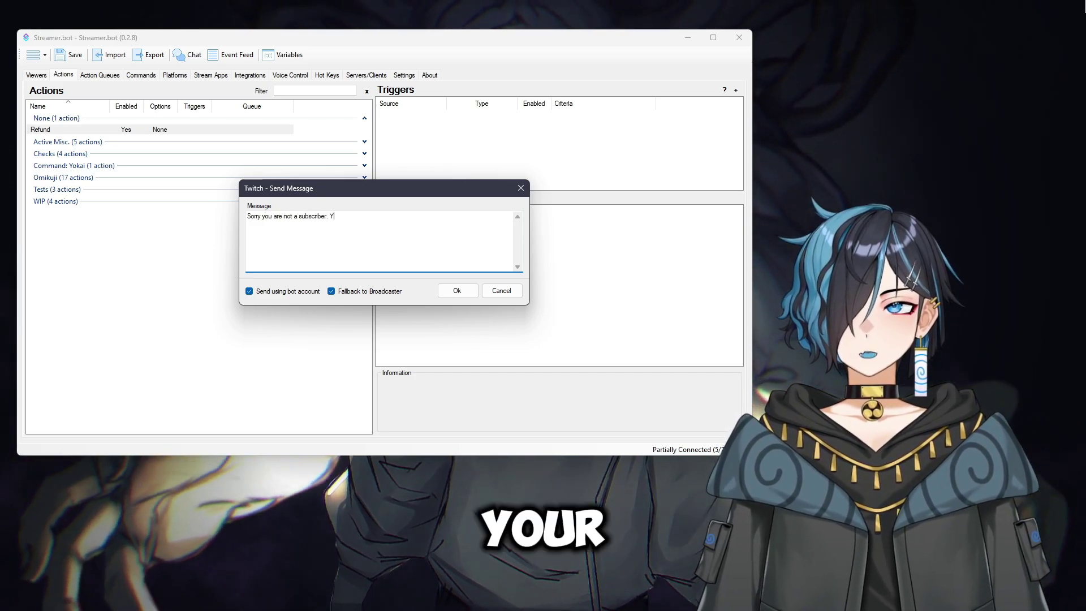
{"action": "type", "text": "our points have been"}
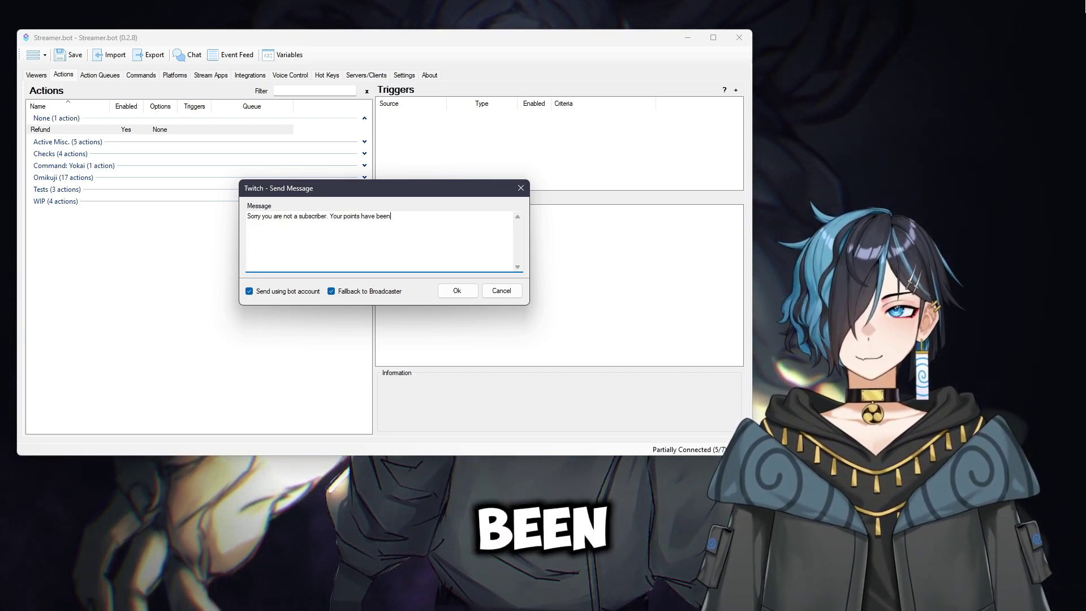
{"action": "type", "text": " refunded."}
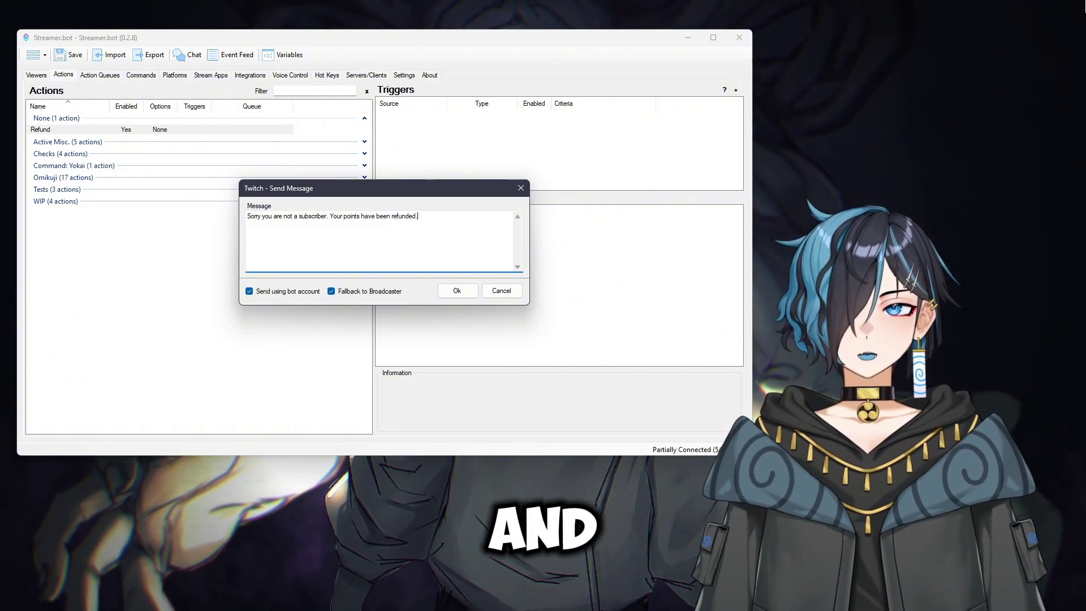
{"action": "left_click", "coordinate": [457, 290]}
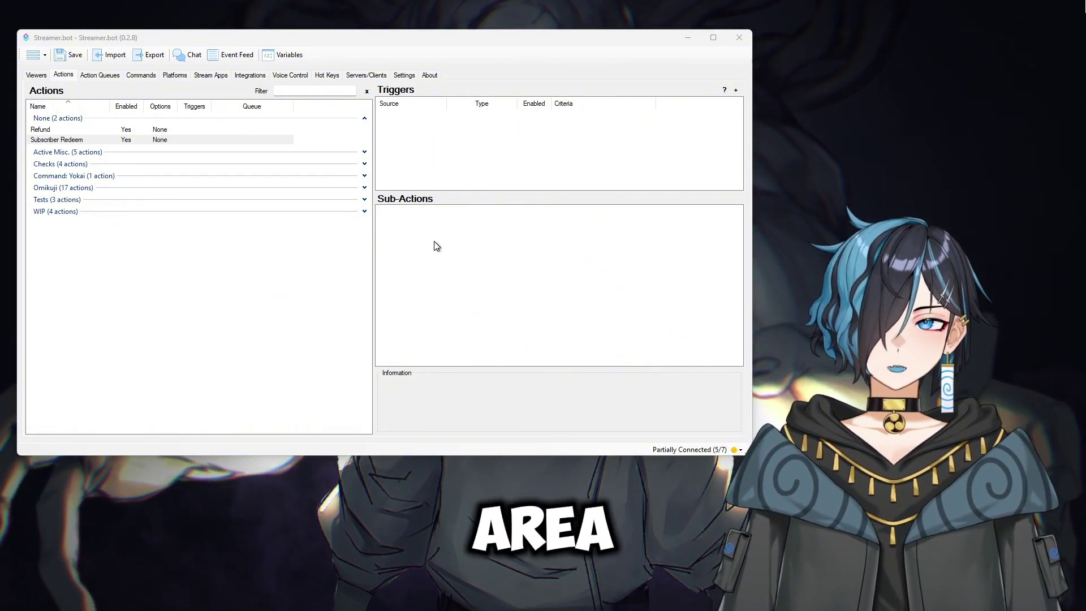
Add a Twitch Get User Info for Target sub-action to the Subscriber Redeem action with User as the source type.
{"action": "right_click", "coordinate": [435, 242]}
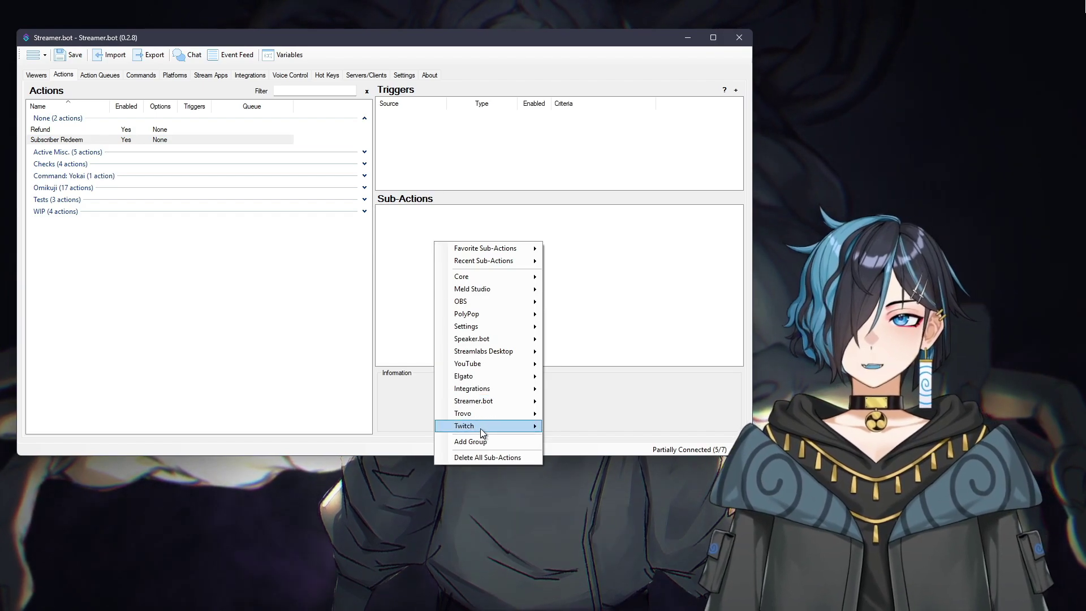
{"action": "mouse_move", "coordinate": [480, 430]}
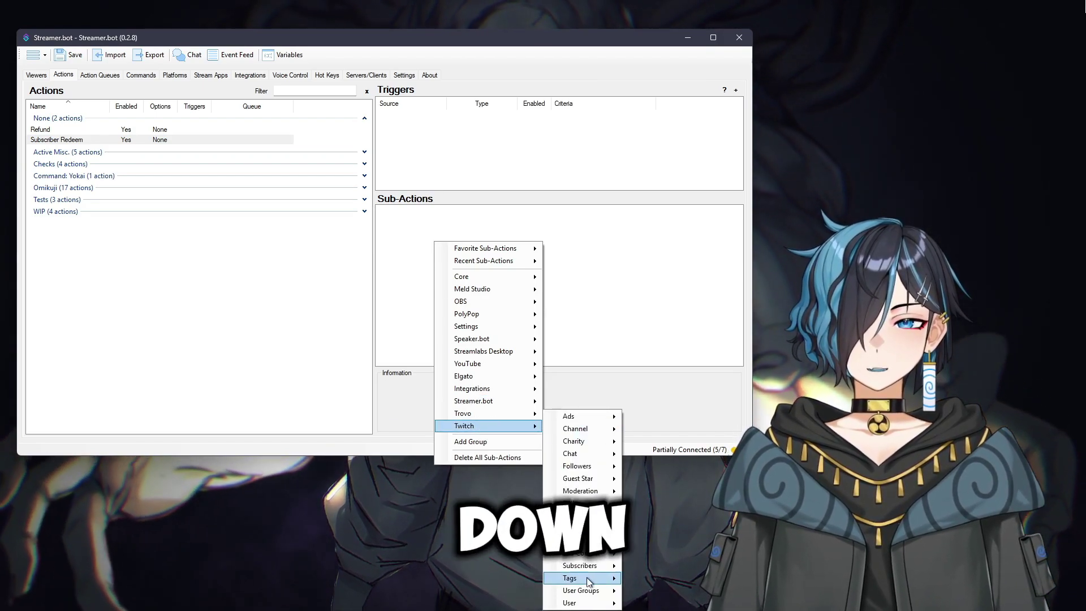
{"action": "mouse_move", "coordinate": [588, 603]}
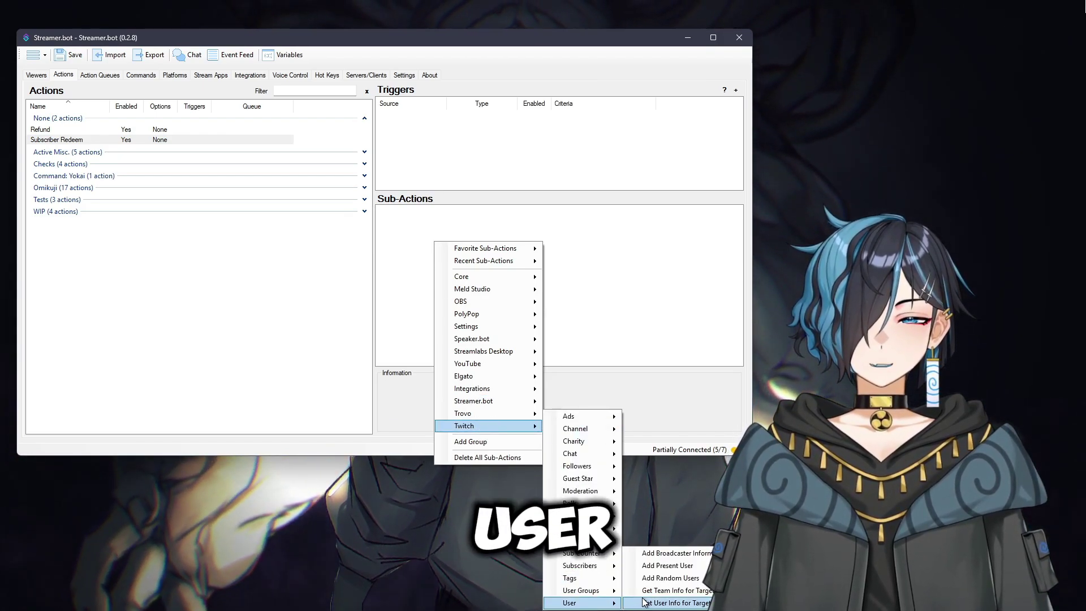
{"action": "left_click", "coordinate": [639, 603]}
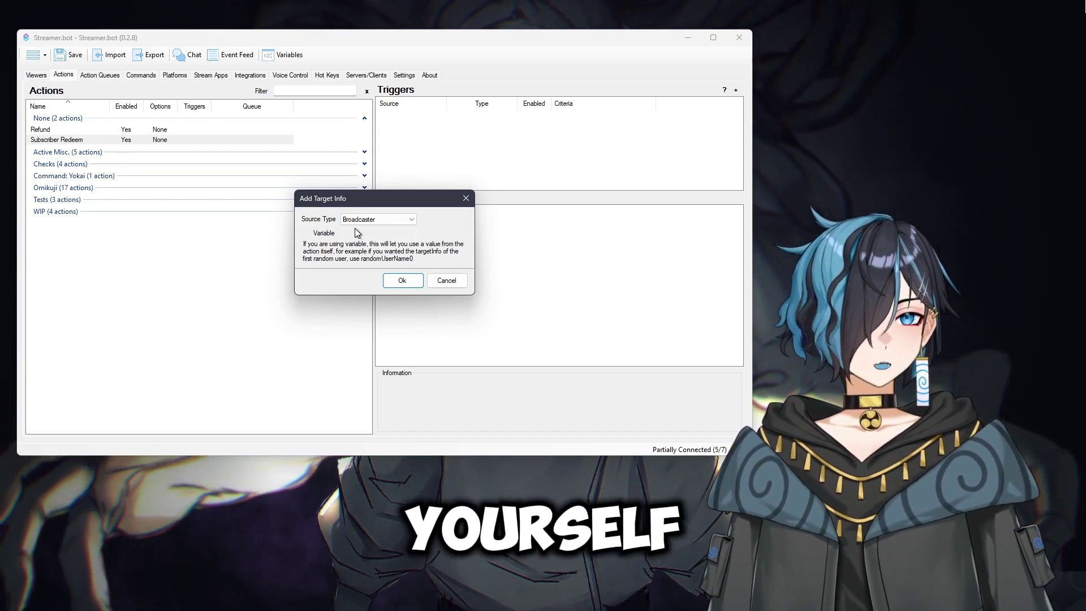
{"action": "left_click", "coordinate": [373, 224]}
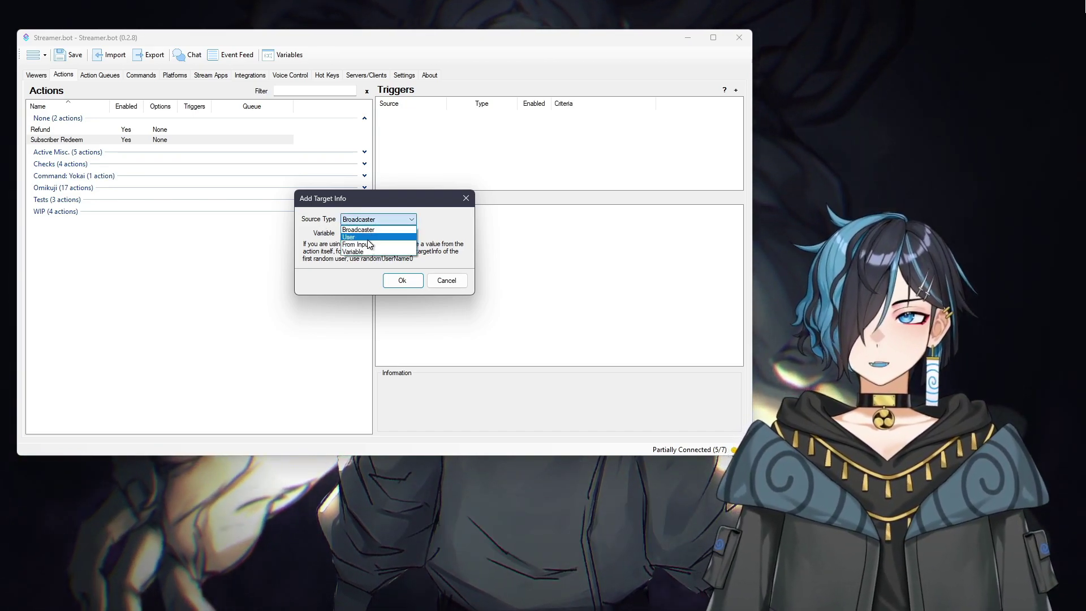
{"action": "left_click", "coordinate": [362, 229]}
{"action": "left_click", "coordinate": [403, 280]}
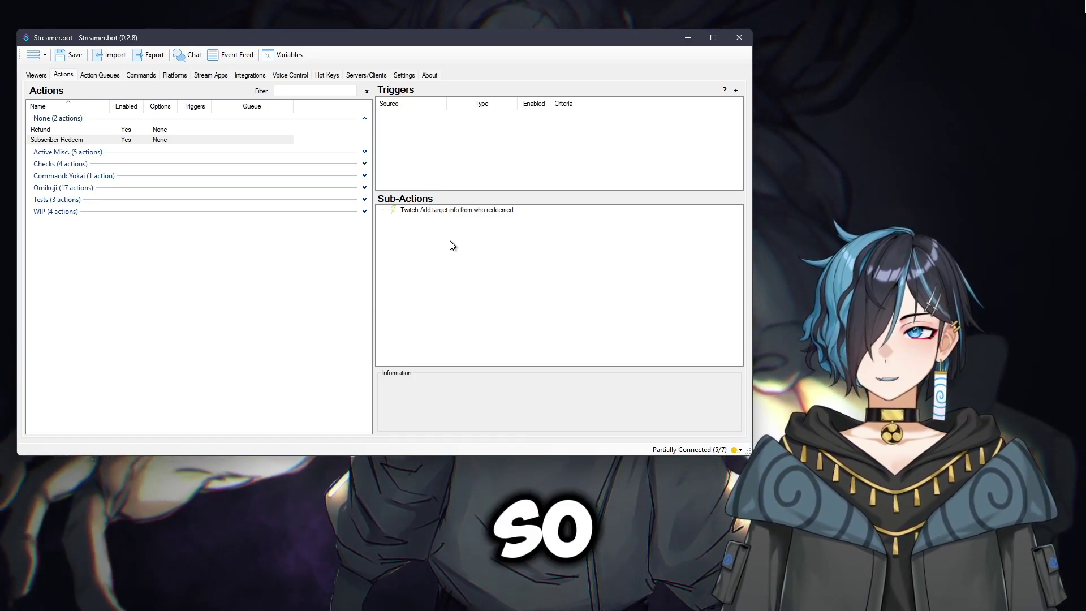
Start a core If/Else logic sub-action in the Subscriber Redeem action and begin its variable name with "is".
{"action": "right_click", "coordinate": [451, 241]}
{"action": "mouse_move", "coordinate": [500, 281]}
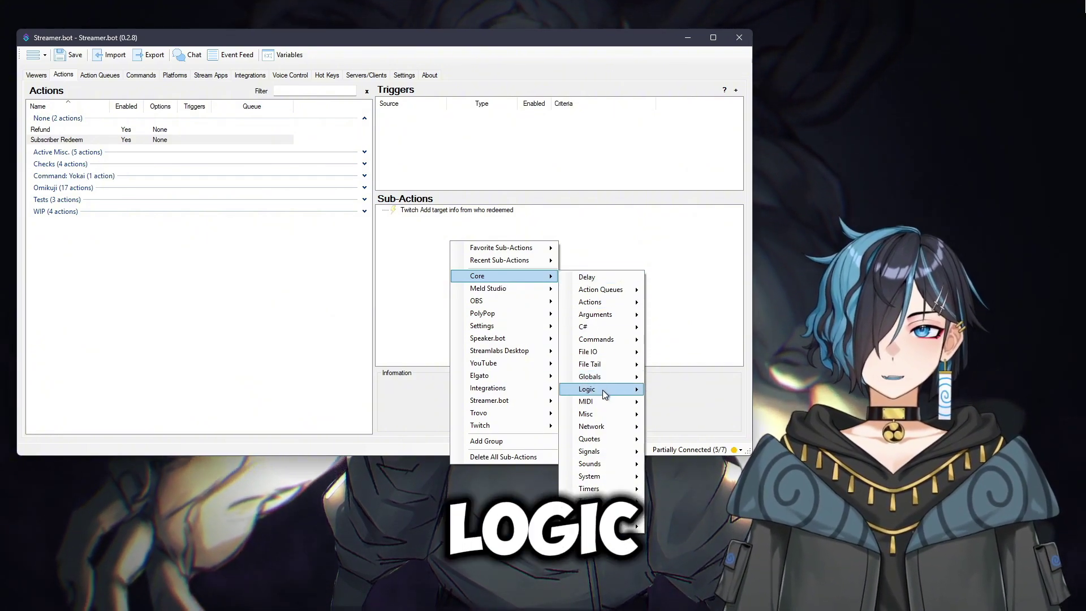
{"action": "mouse_move", "coordinate": [603, 391]}
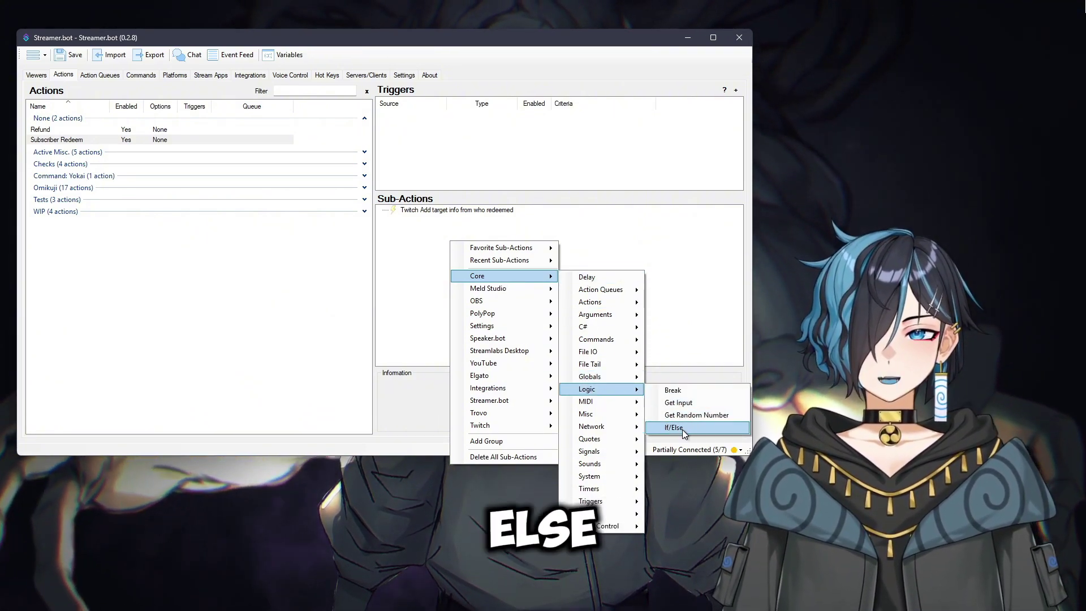
{"action": "left_click", "coordinate": [676, 428]}
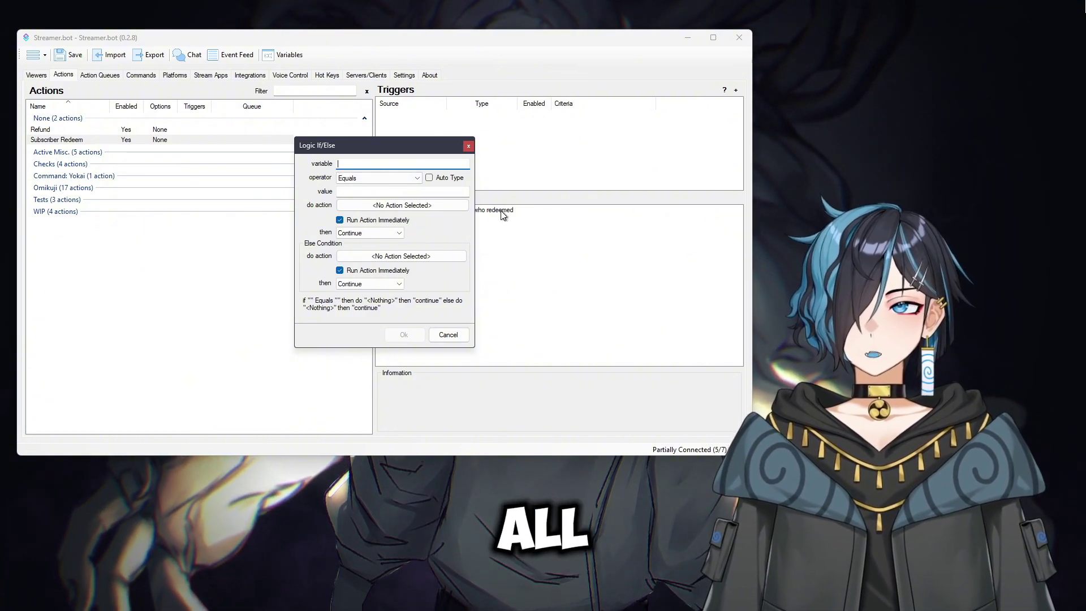
{"action": "type", "text": "is"}
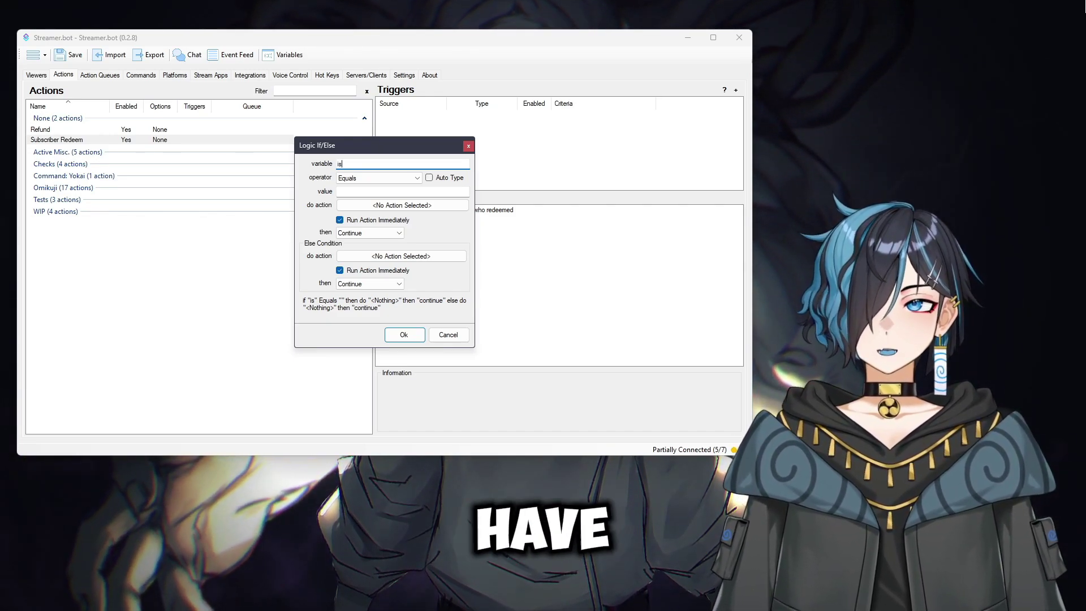
{"action": "type", "text": "Moderator"}
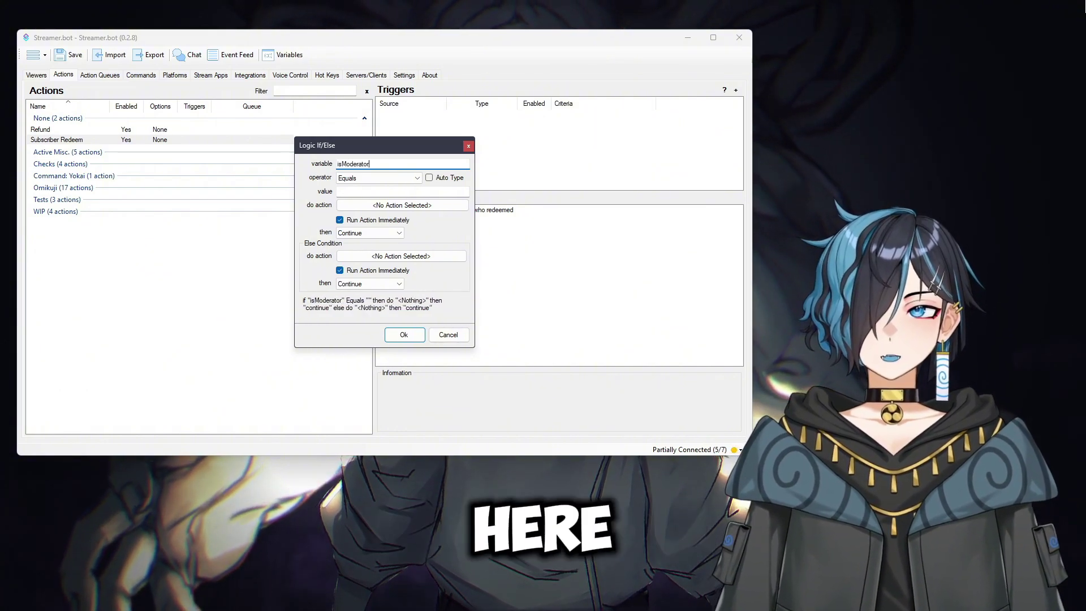
{"action": "key", "text": "BackSpace"}
{"action": "key", "text": "BackSpace"}
{"action": "key", "text": "BackSpace"}
{"action": "key", "text": "BackSpace"}
{"action": "key", "text": "BackSpace"}
{"action": "key", "text": "BackSpace"}
Complete the condition so that the variable isSubscriber equals False.
{"action": "type", "text": "S"}
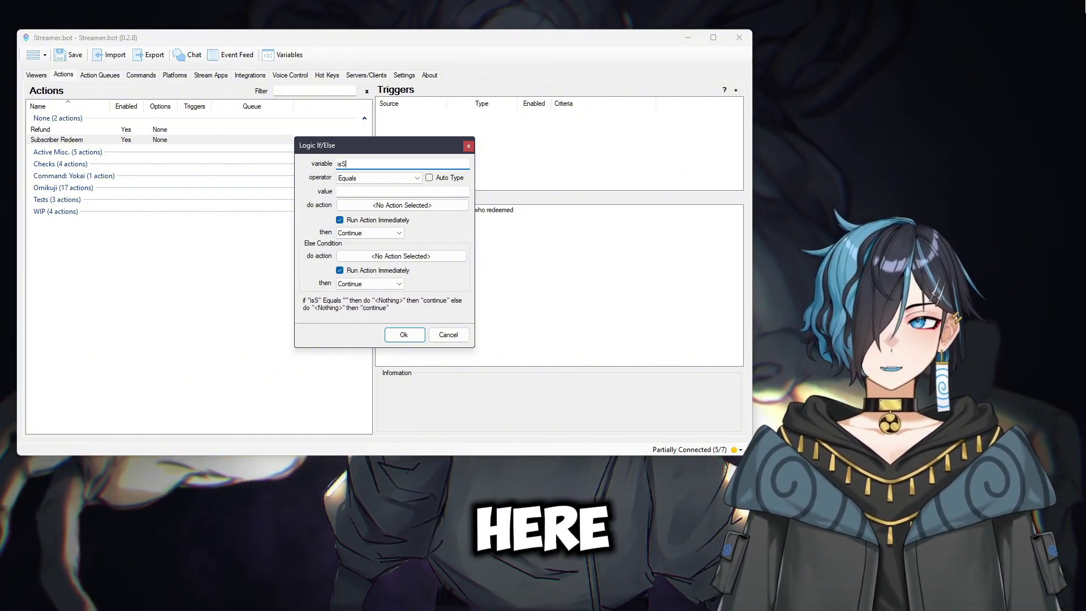
{"action": "type", "text": "ubscriber"}
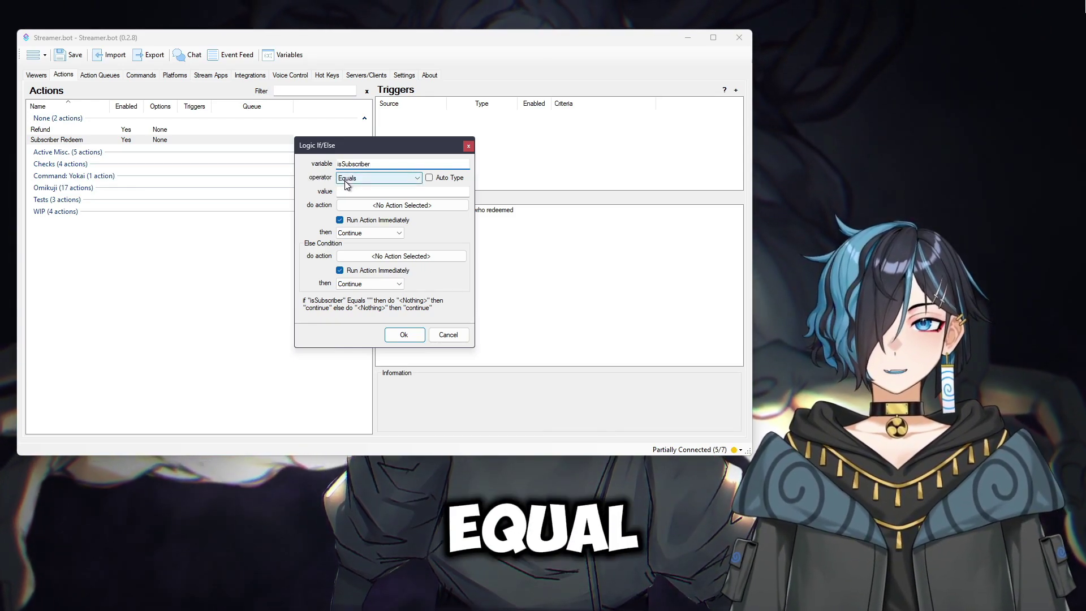
{"action": "left_click", "coordinate": [403, 192]}
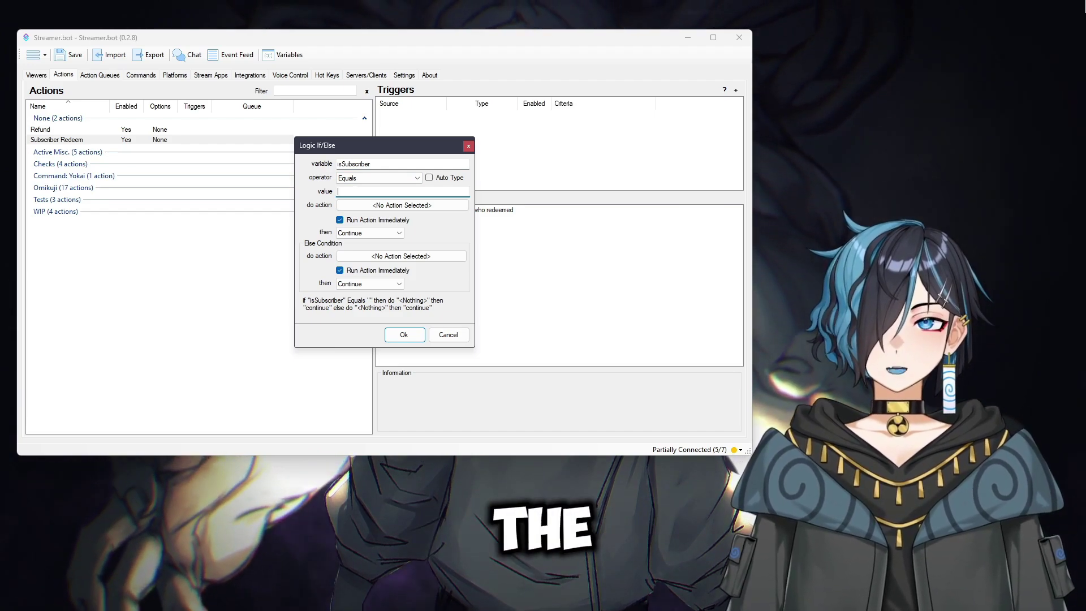
{"action": "type", "text": "False"}
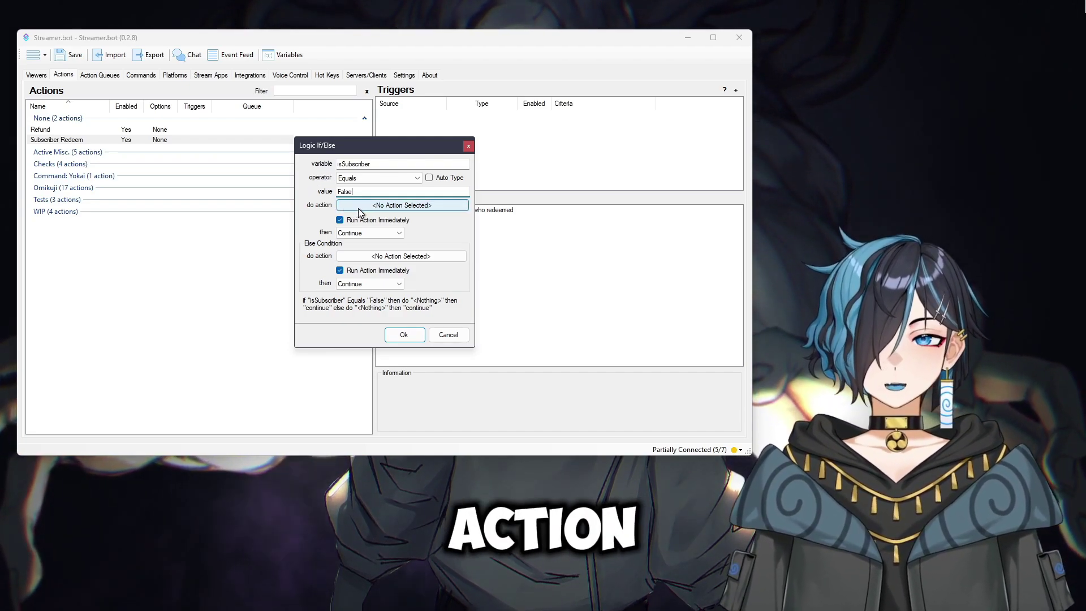
Make the condition run the Refund action followed by Break, and save the If/Else sub-action.
{"action": "left_click", "coordinate": [358, 208]}
{"action": "left_click", "coordinate": [293, 171]}
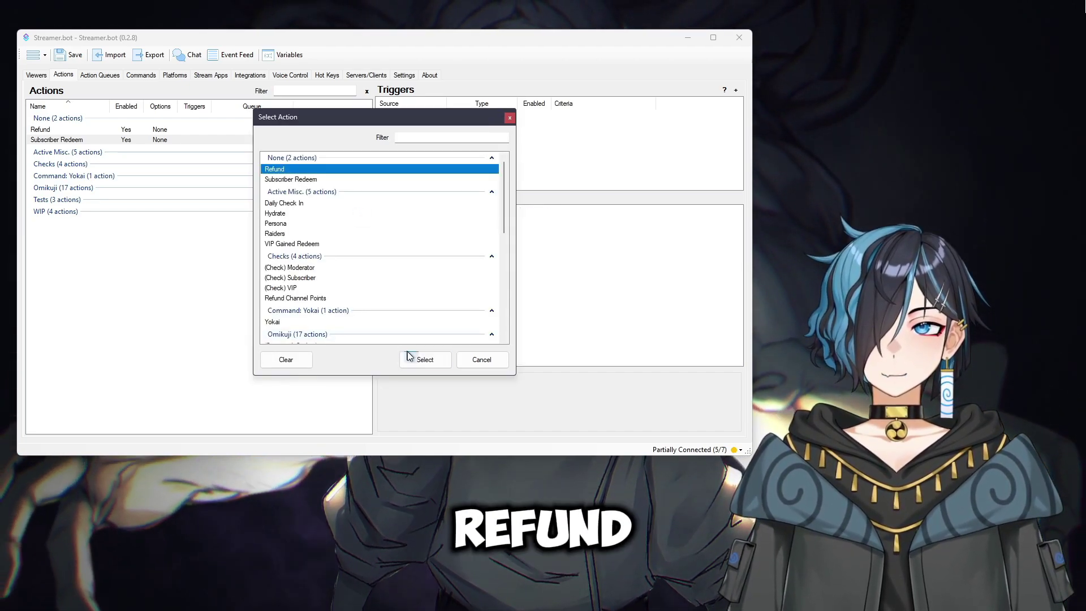
{"action": "left_click", "coordinate": [425, 360]}
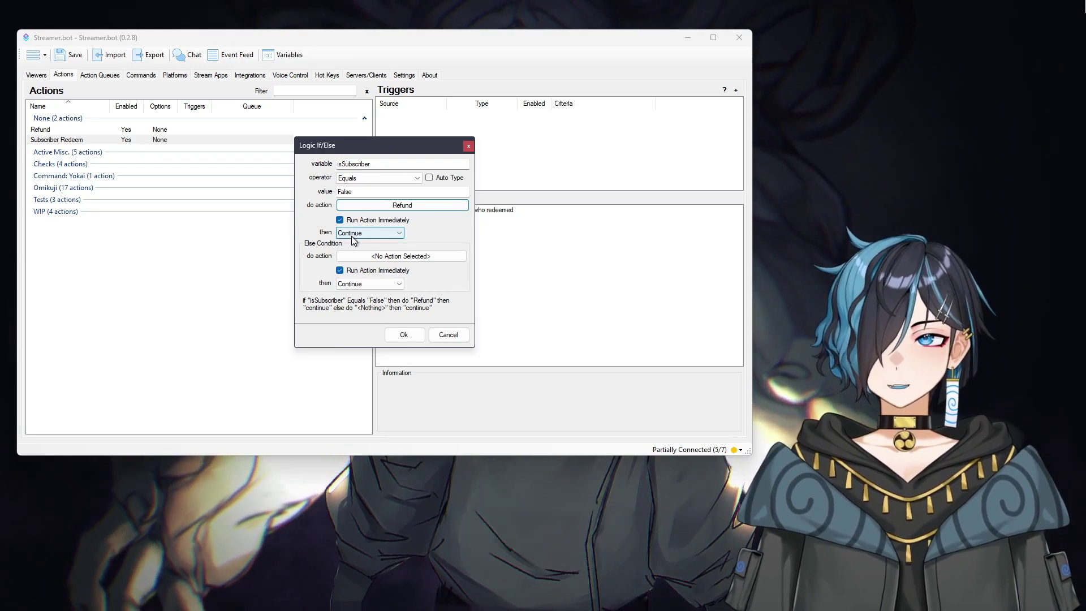
{"action": "left_click", "coordinate": [351, 235]}
{"action": "left_click", "coordinate": [376, 251]}
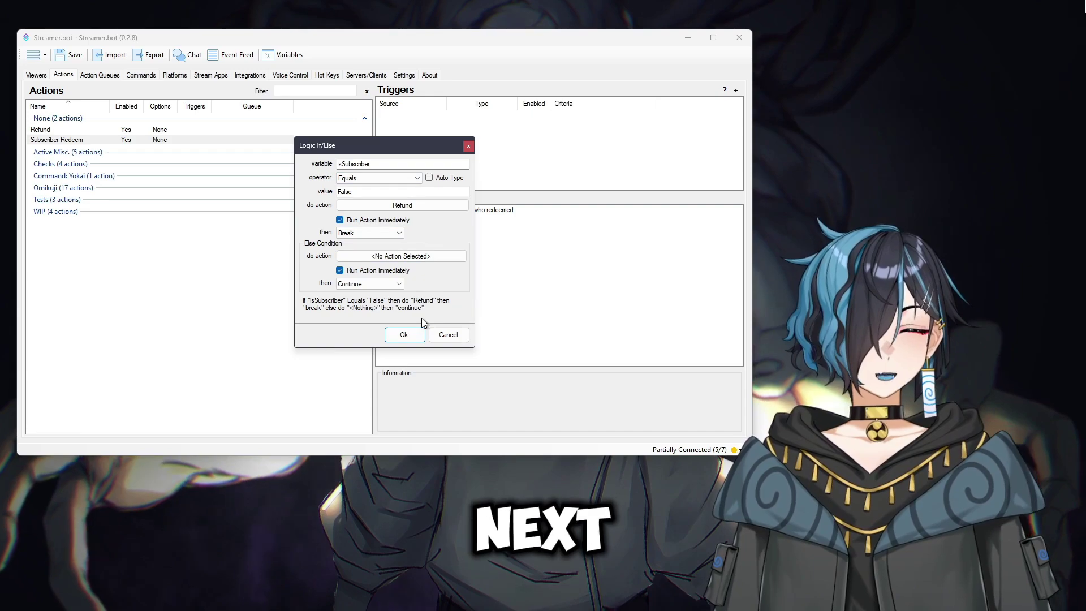
{"action": "left_click", "coordinate": [403, 334]}
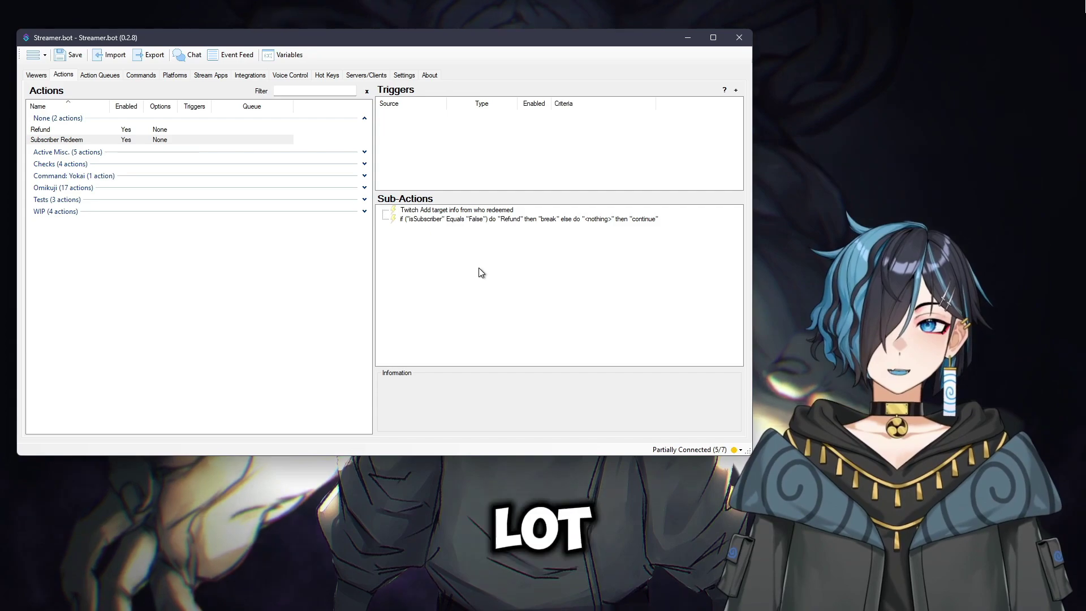
Look through the available sub-action categories, including Integrations, Streamlabs Desktop and the OBS scene and source options.
{"action": "right_click", "coordinate": [480, 273]}
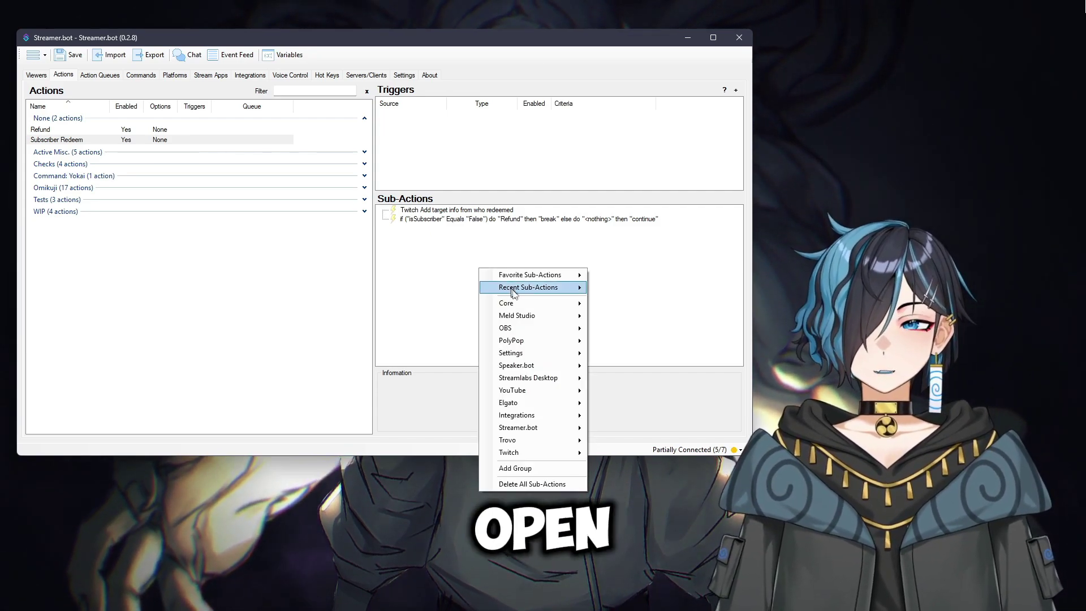
{"action": "mouse_move", "coordinate": [542, 342]}
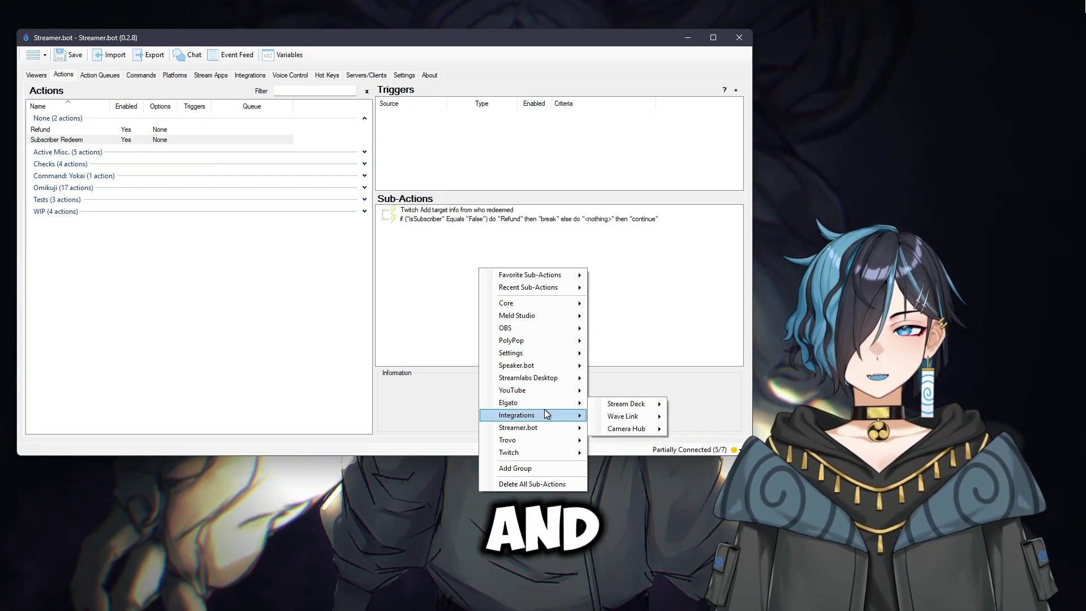
{"action": "mouse_move", "coordinate": [561, 428]}
{"action": "mouse_move", "coordinate": [563, 378]}
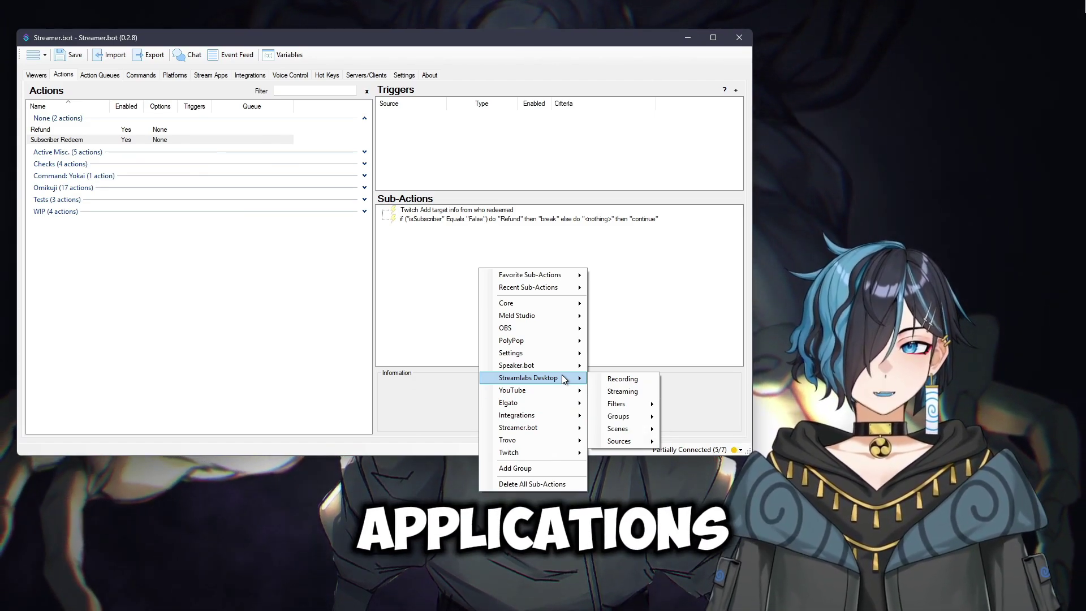
{"action": "mouse_move", "coordinate": [576, 335]}
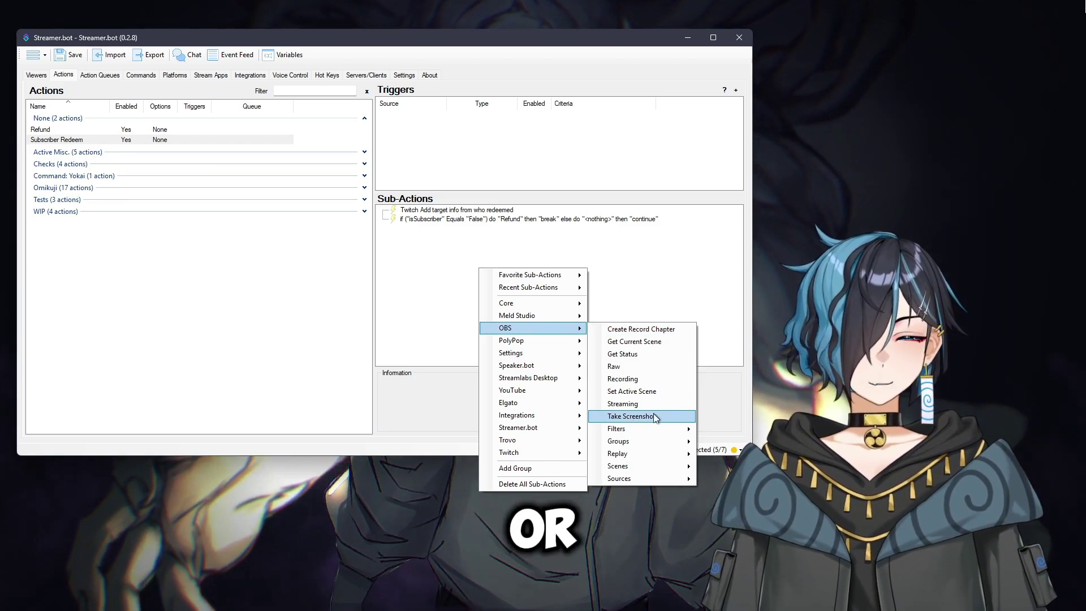
{"action": "mouse_move", "coordinate": [655, 472]}
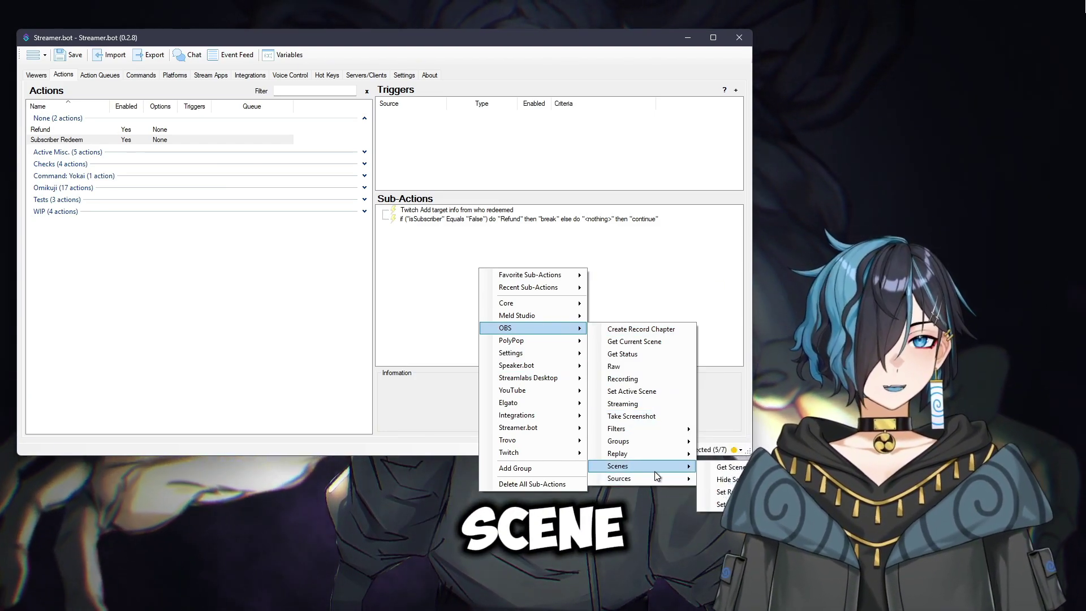
{"action": "left_click", "coordinate": [430, 358]}
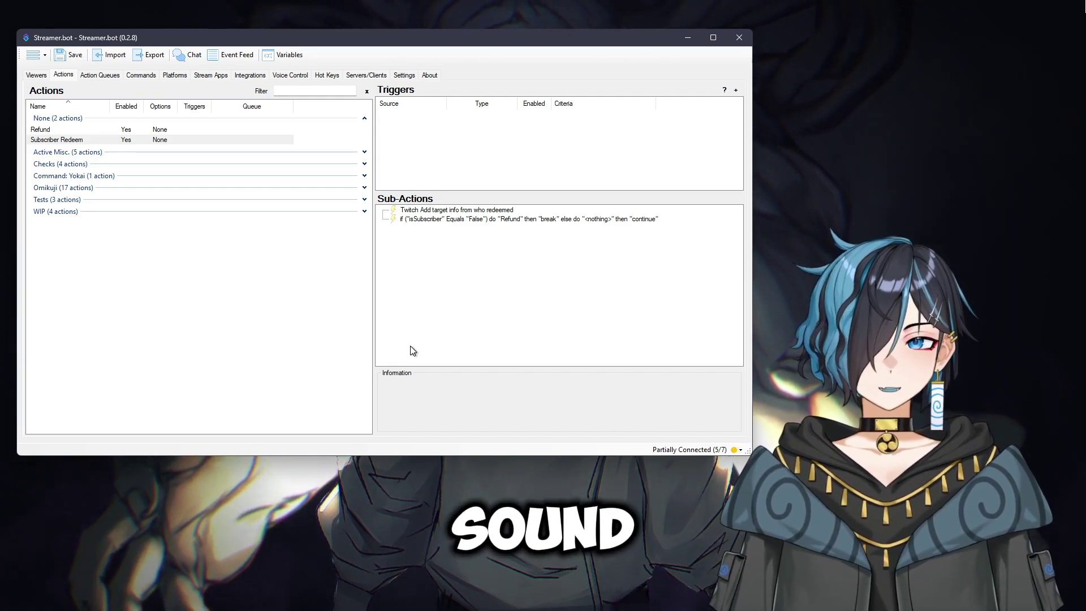
Add a core Play Sound sub-action to Subscriber Redeem and set its audio device to Game (Elgato Wave:3).
{"action": "right_click", "coordinate": [453, 277]}
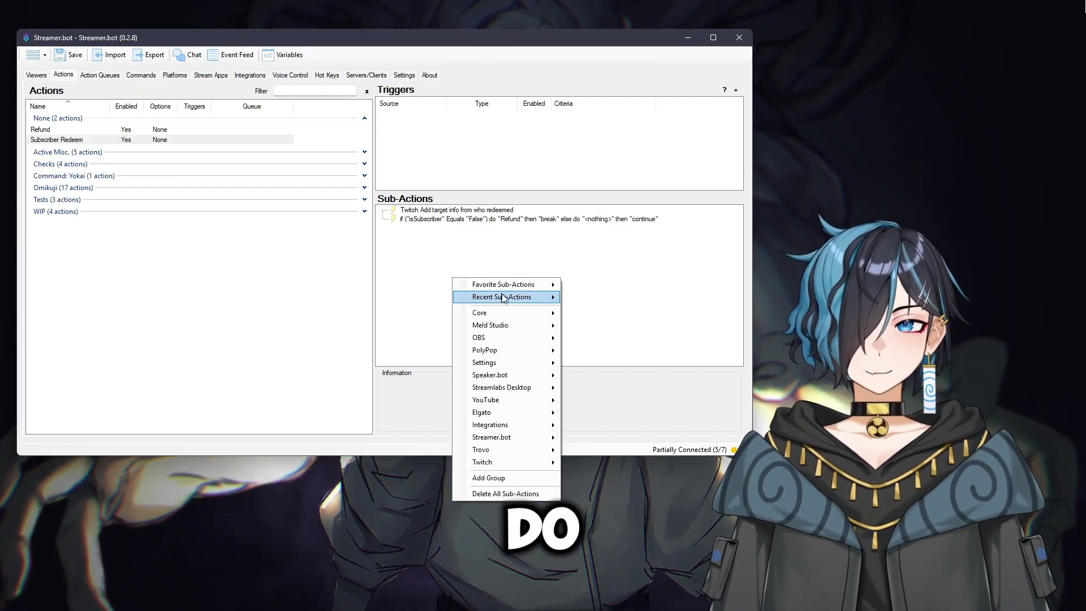
{"action": "mouse_move", "coordinate": [514, 312]}
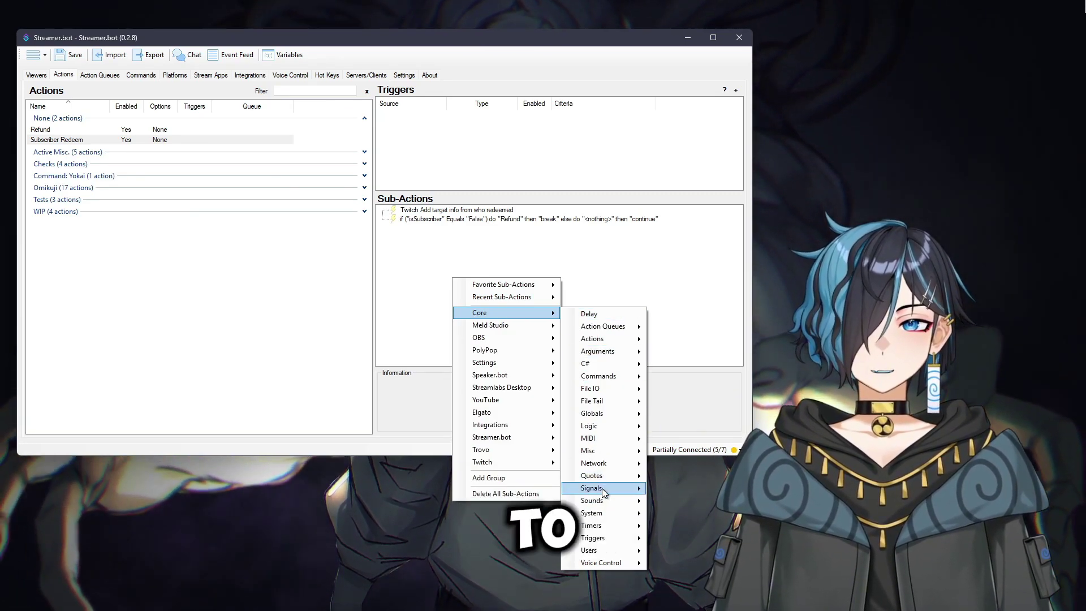
{"action": "mouse_move", "coordinate": [603, 496]}
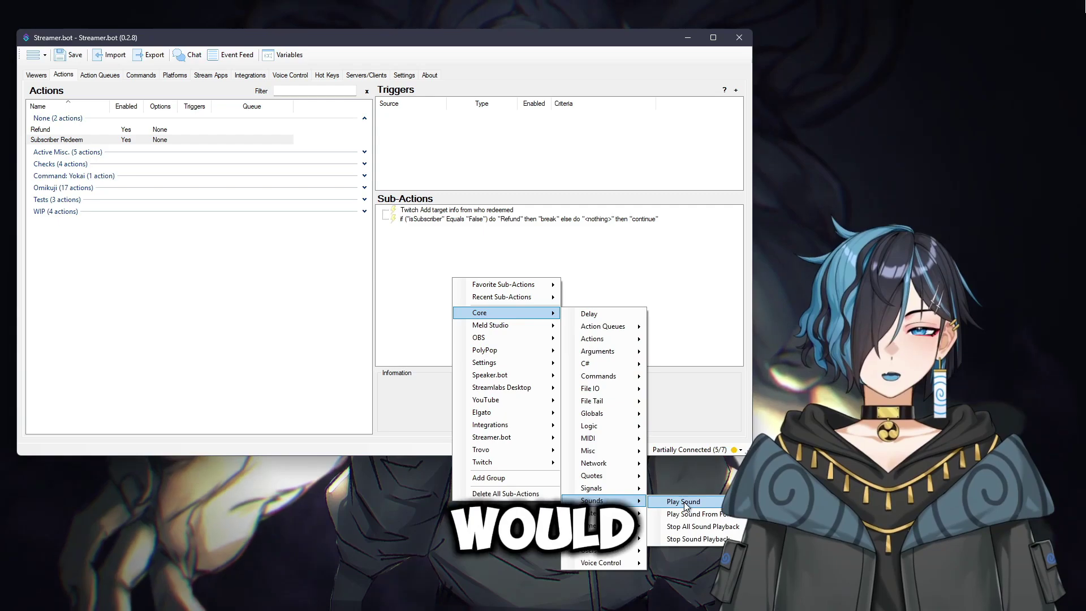
{"action": "left_click", "coordinate": [684, 502]}
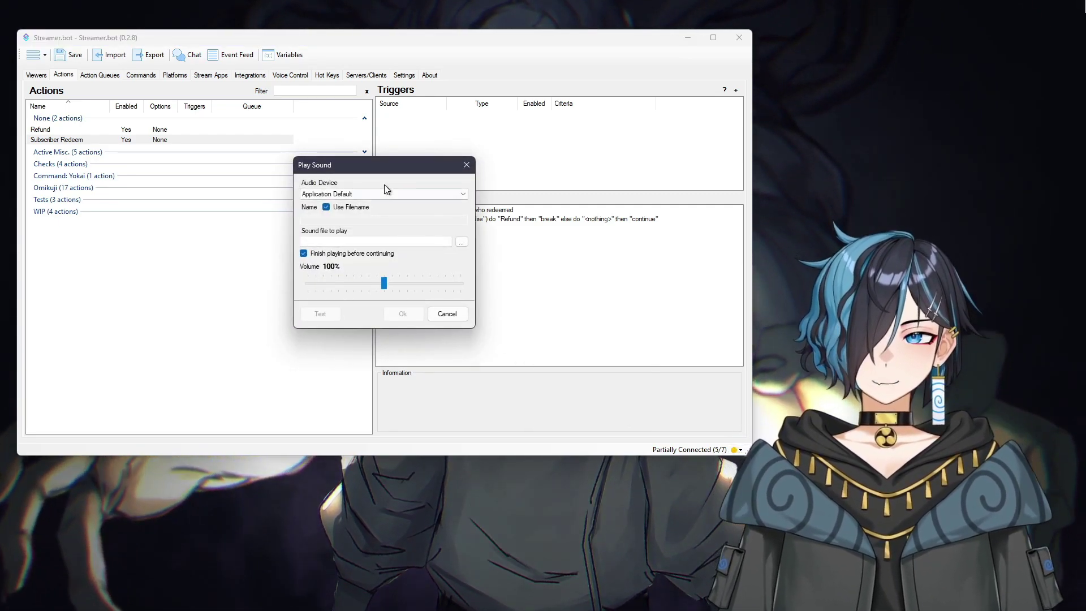
{"action": "left_click", "coordinate": [402, 193]}
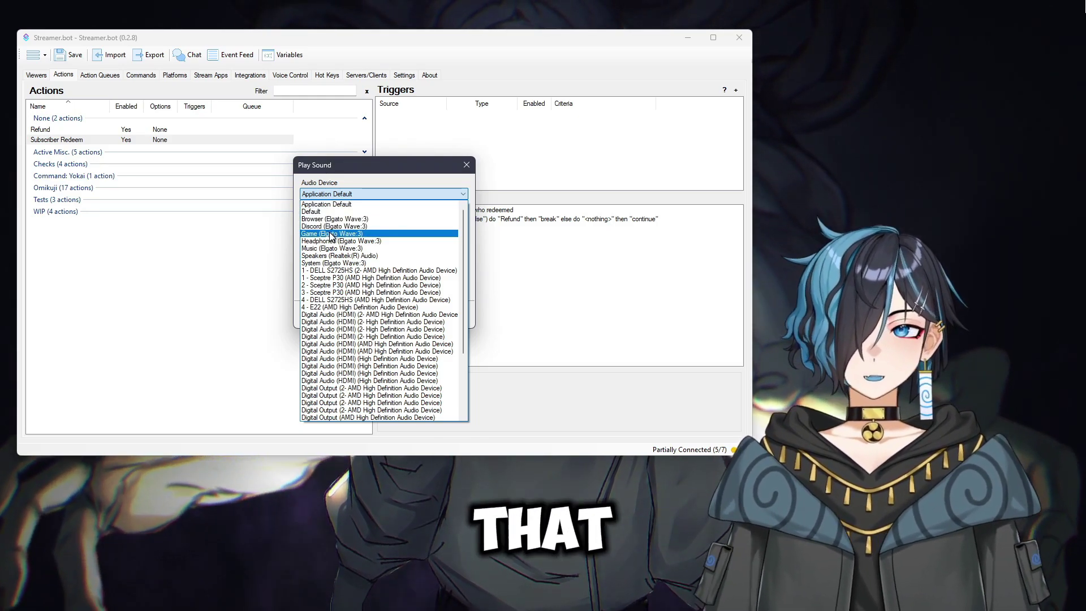
{"action": "left_click", "coordinate": [329, 233]}
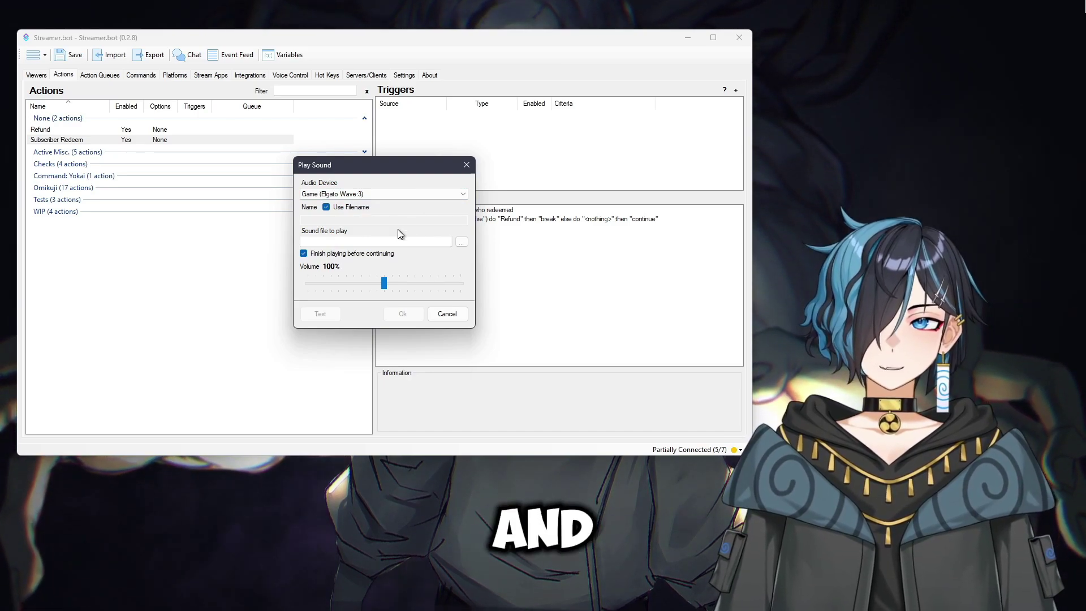
Choose jeff-shark.mp3 from the Desktop as the sound file, test its playback, and save the Play Sound sub-action.
{"action": "left_click", "coordinate": [462, 242]}
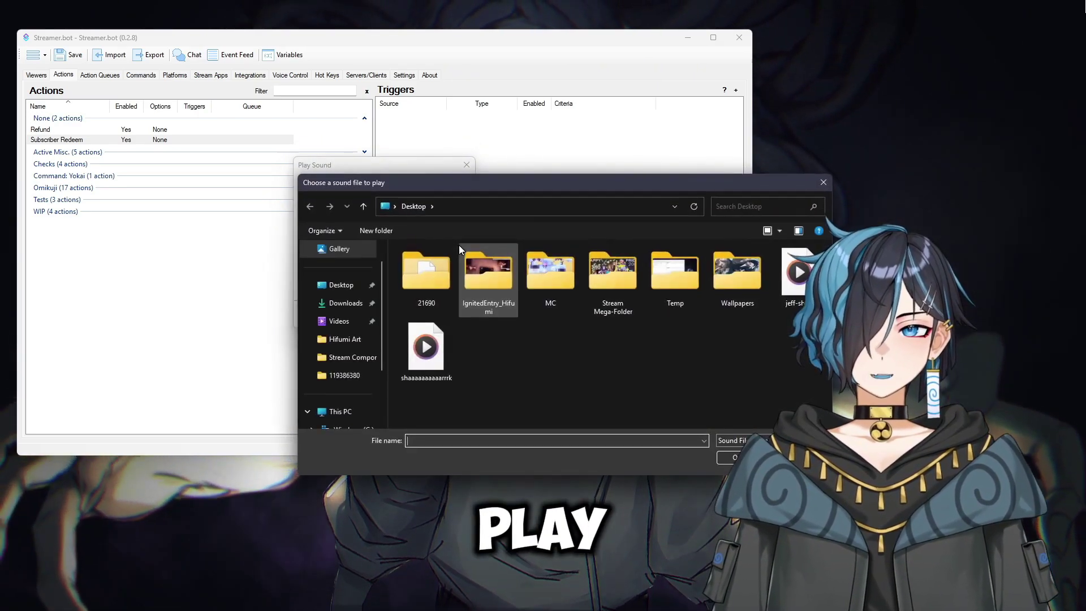
{"action": "double_click", "coordinate": [806, 282]}
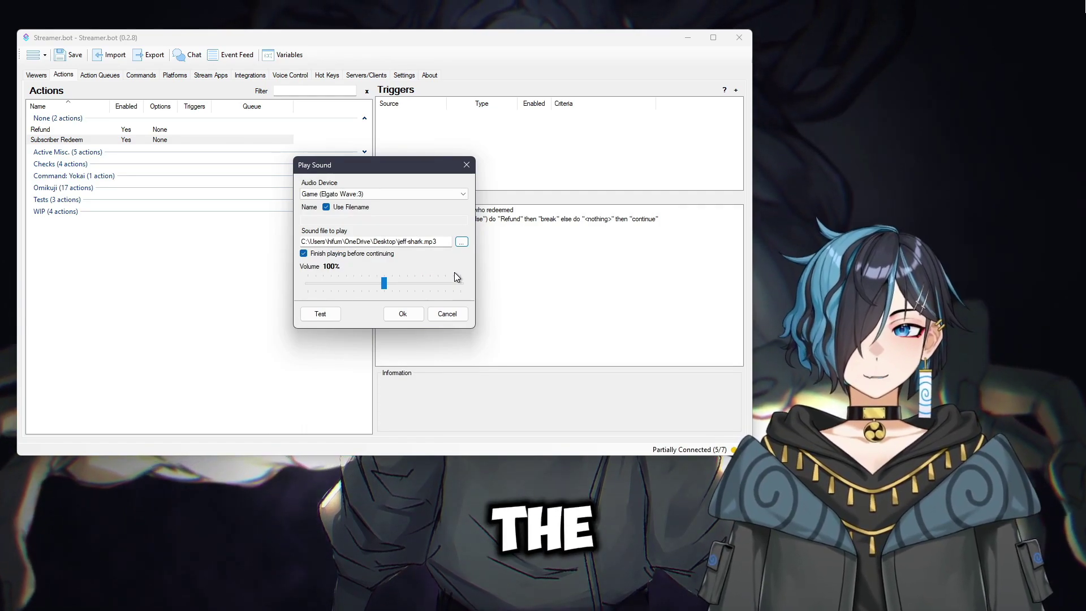
{"action": "left_click", "coordinate": [337, 314]}
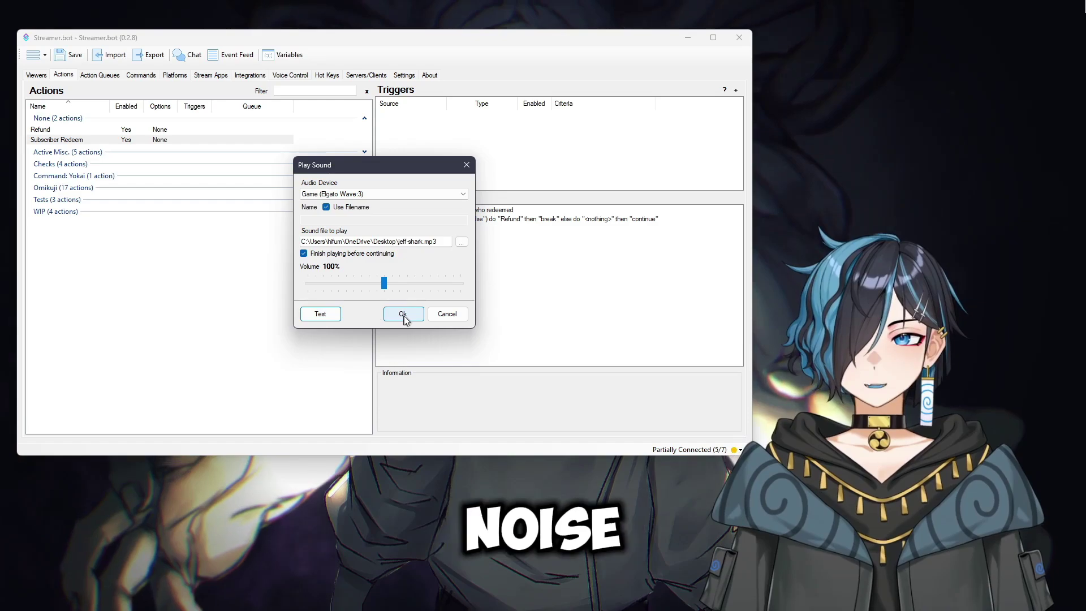
{"action": "left_click", "coordinate": [405, 315]}
{"action": "left_click", "coordinate": [494, 311]}
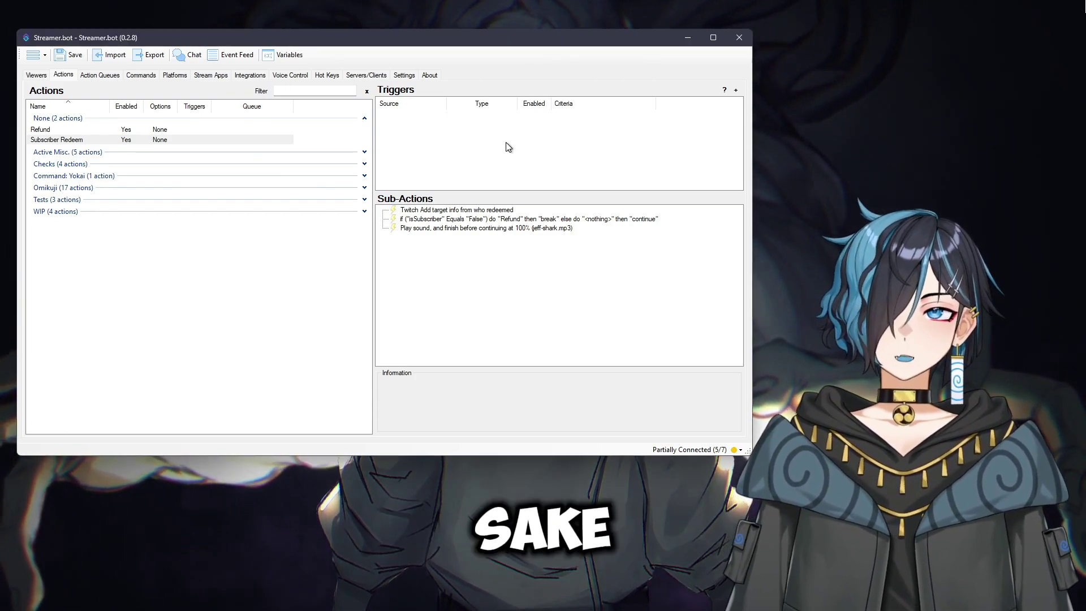
Start a Twitch channel reward trigger of type Reward Redemption Updated for Subscriber Redeem and look through the existing rewards.
{"action": "right_click", "coordinate": [507, 142]}
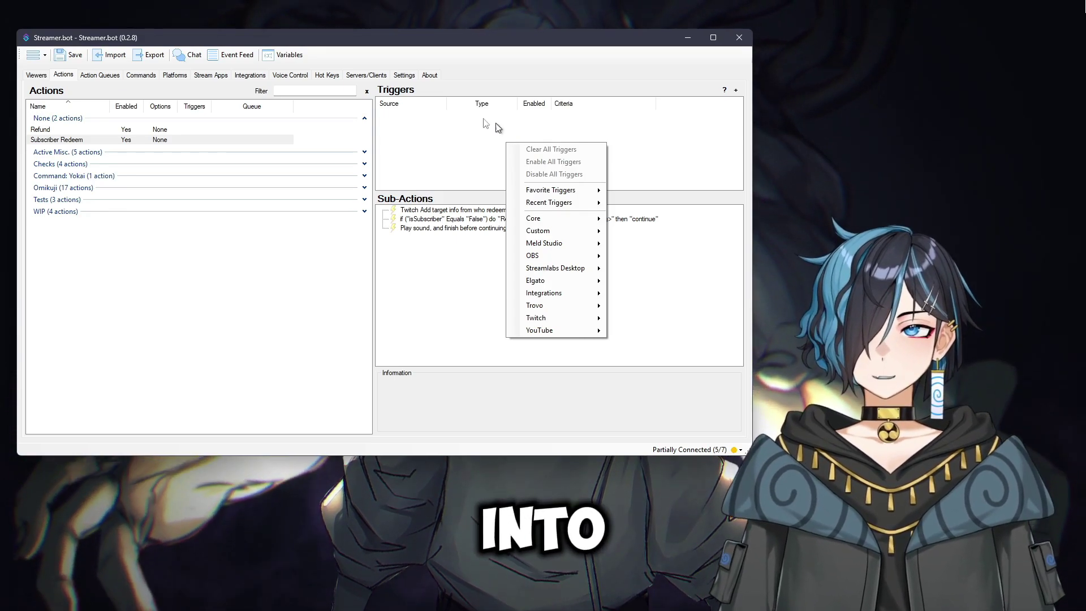
{"action": "mouse_move", "coordinate": [570, 317]}
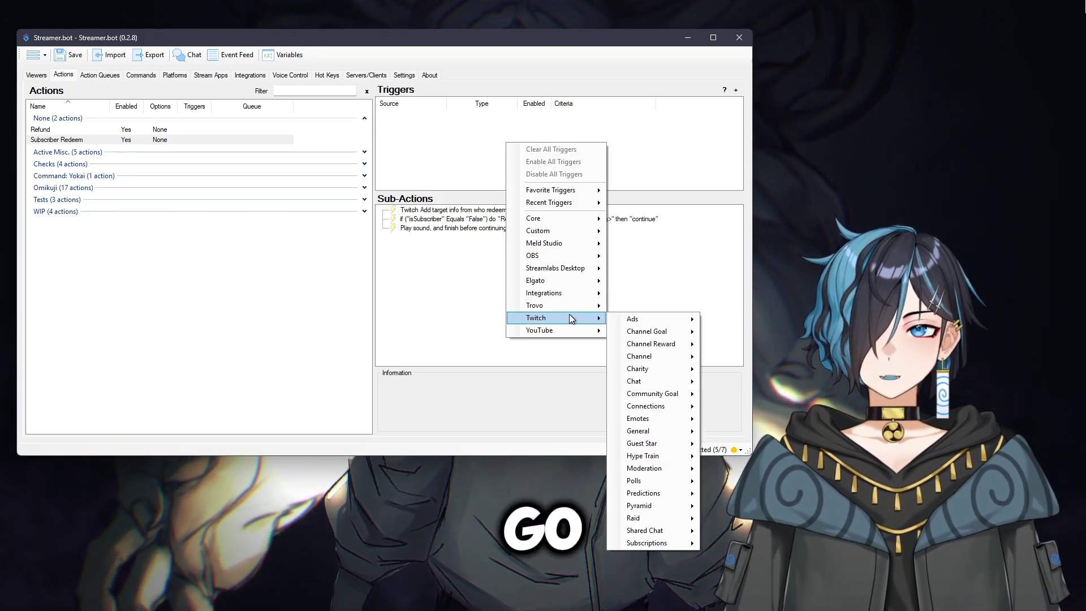
{"action": "mouse_move", "coordinate": [663, 334]}
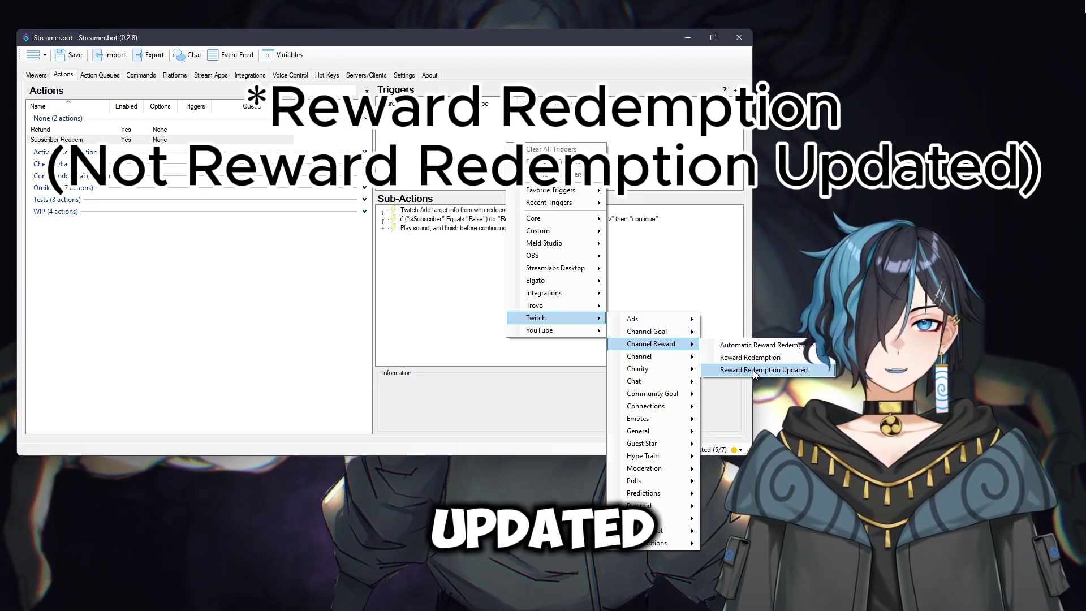
{"action": "left_click", "coordinate": [753, 370]}
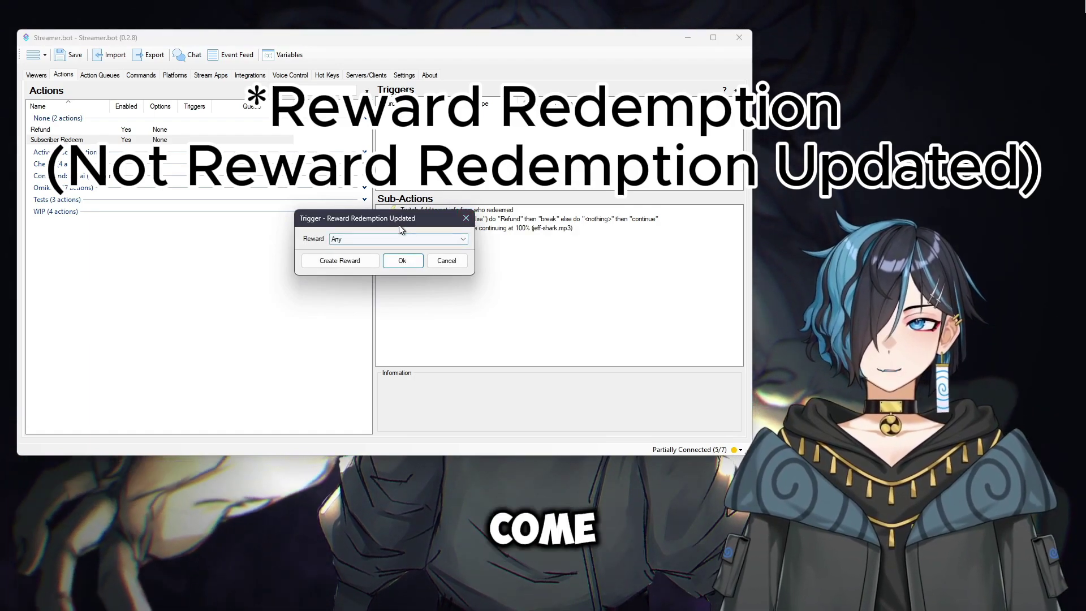
{"action": "left_click", "coordinate": [404, 239]}
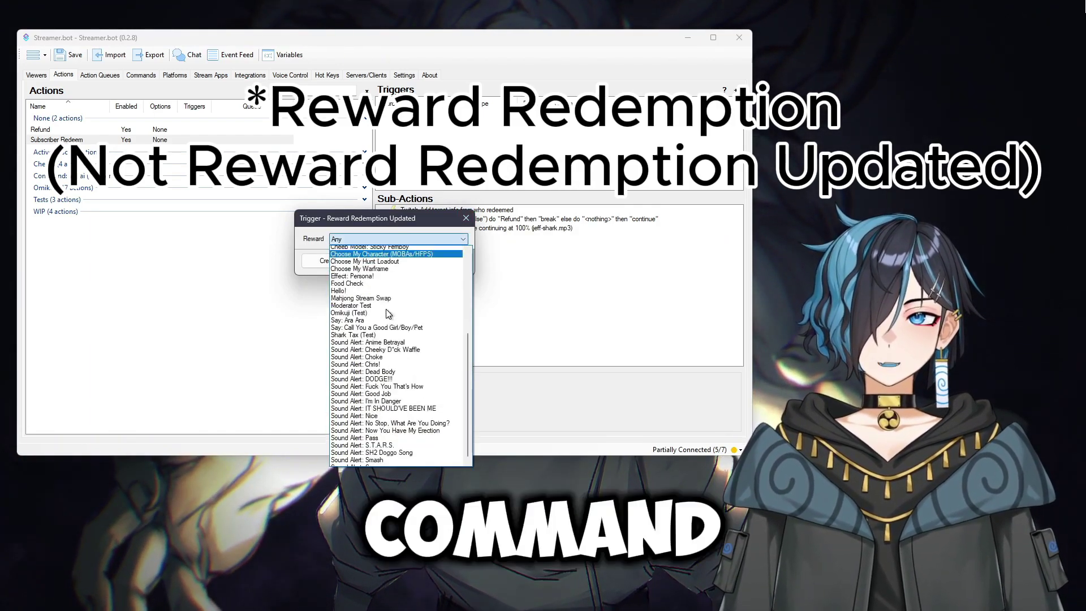
{"action": "scroll", "coordinate": [391, 339], "scroll_direction": "down", "scroll_amount": 10}
{"action": "scroll", "coordinate": [393, 410], "scroll_direction": "up", "scroll_amount": 7}
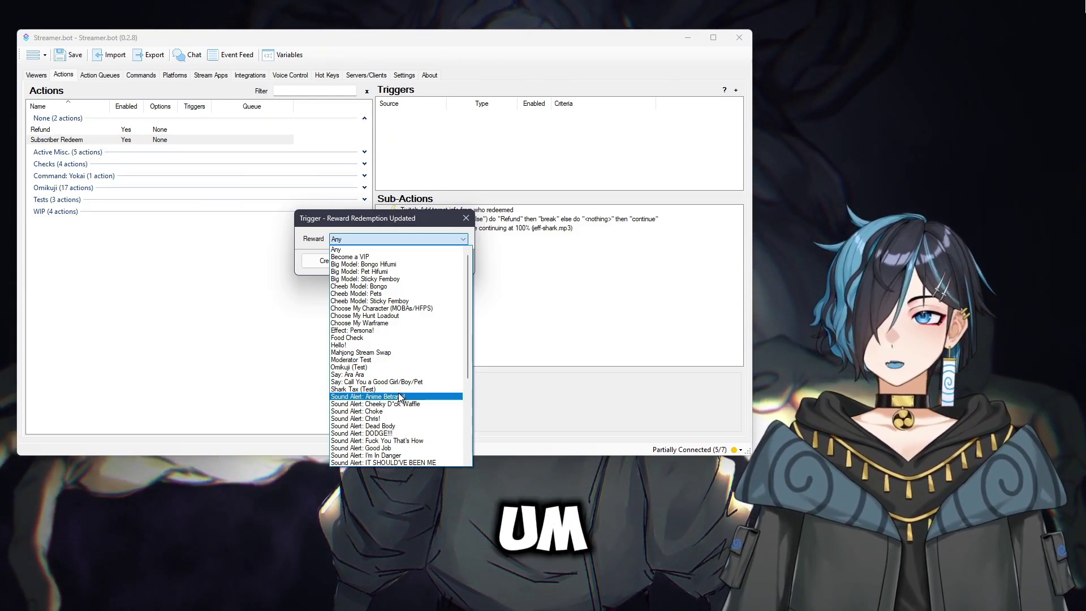
{"action": "left_click", "coordinate": [314, 236]}
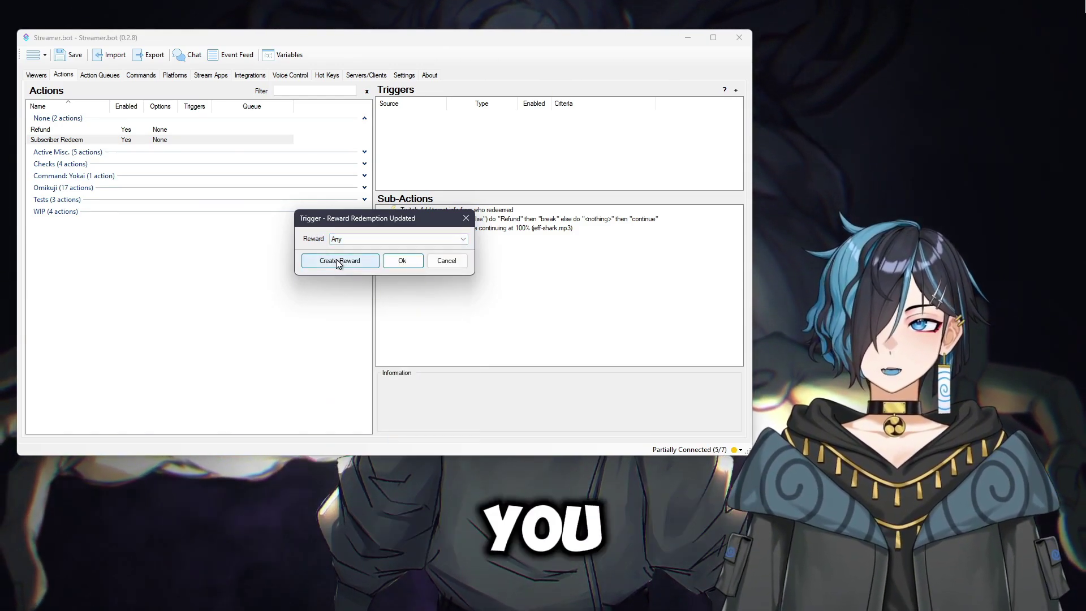
Create a channel reward titled "Its Jeff" and save the trigger with this reward.
{"action": "left_click", "coordinate": [336, 261]}
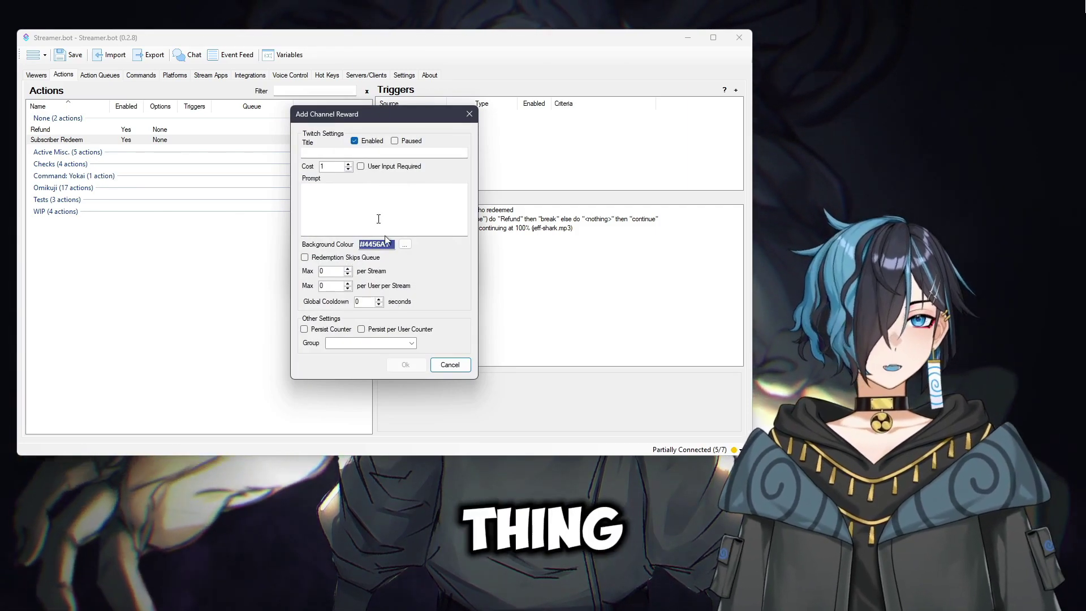
{"action": "left_click", "coordinate": [340, 153]}
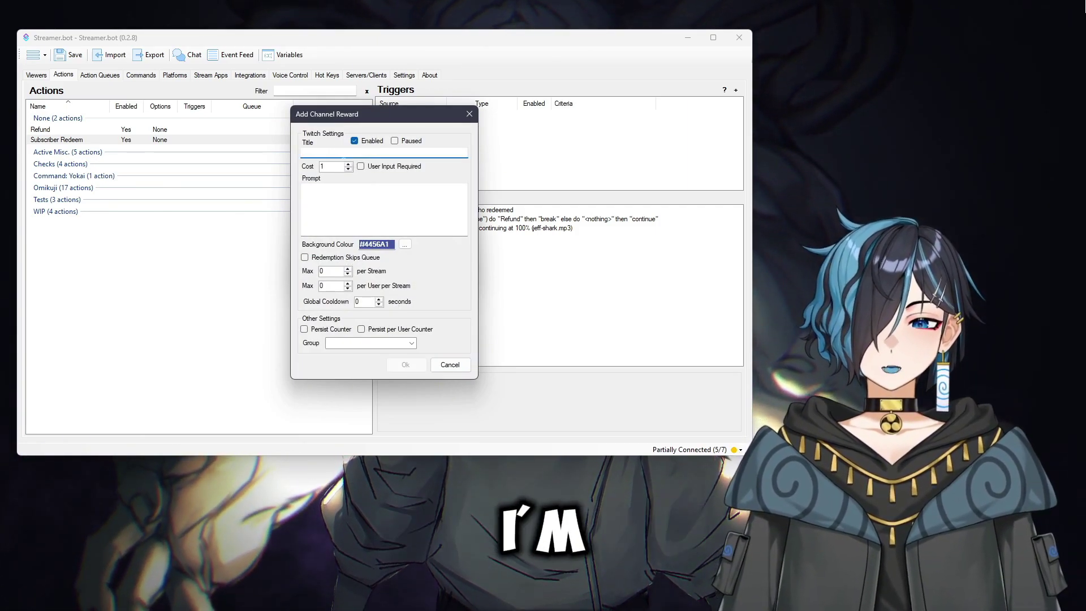
{"action": "type", "text": "Its Jeff"}
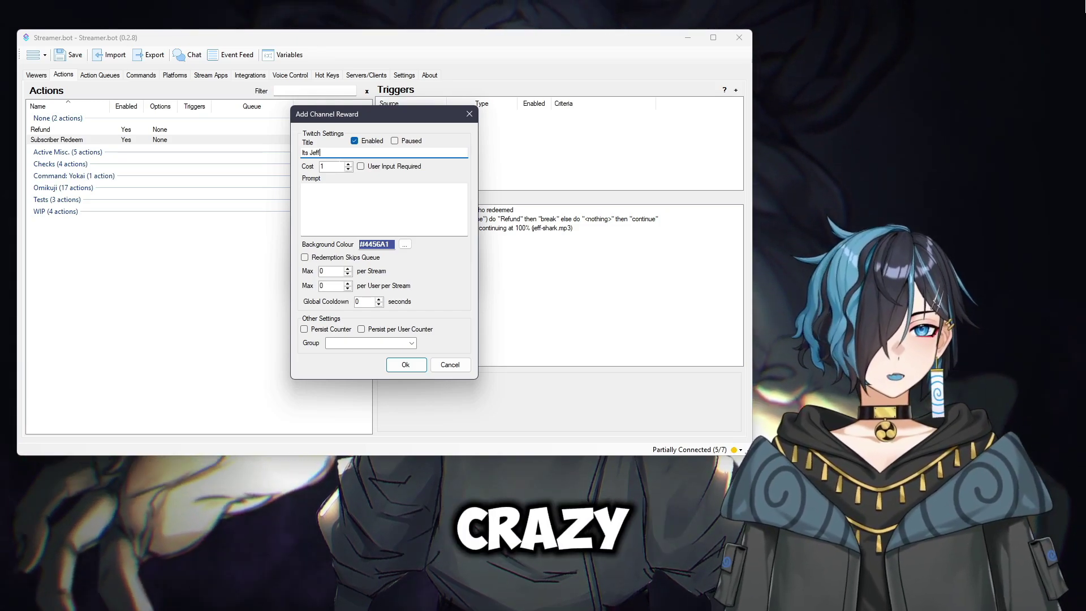
{"action": "left_click", "coordinate": [415, 360]}
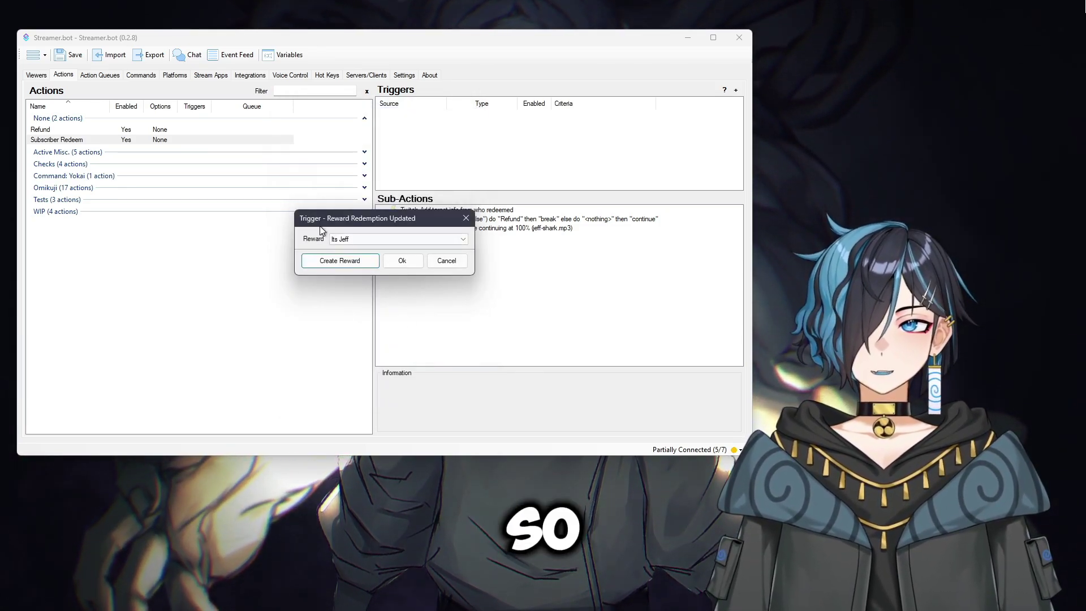
{"action": "left_click", "coordinate": [402, 260]}
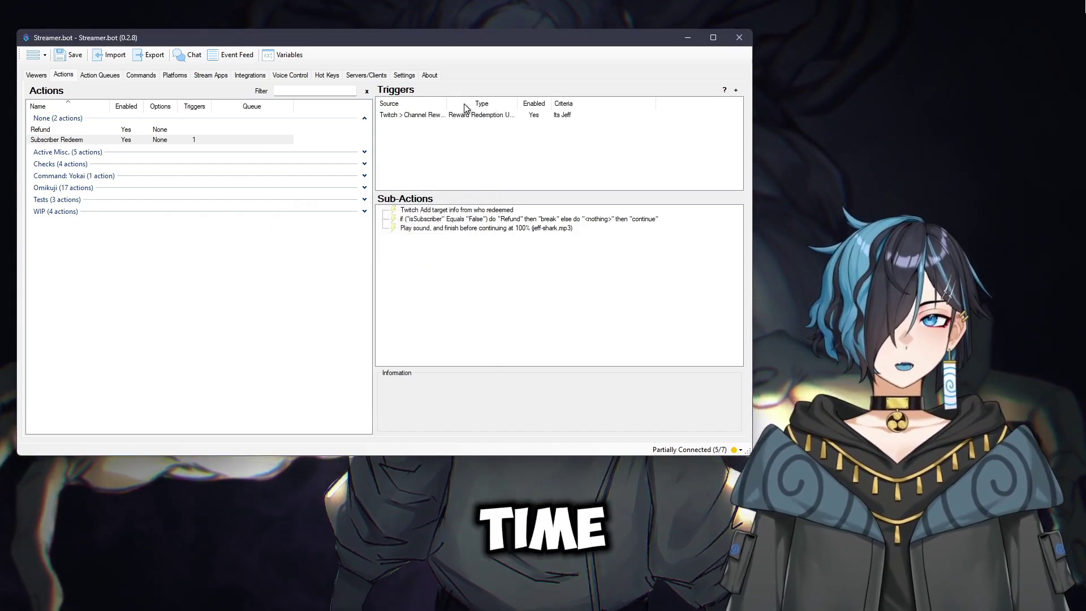